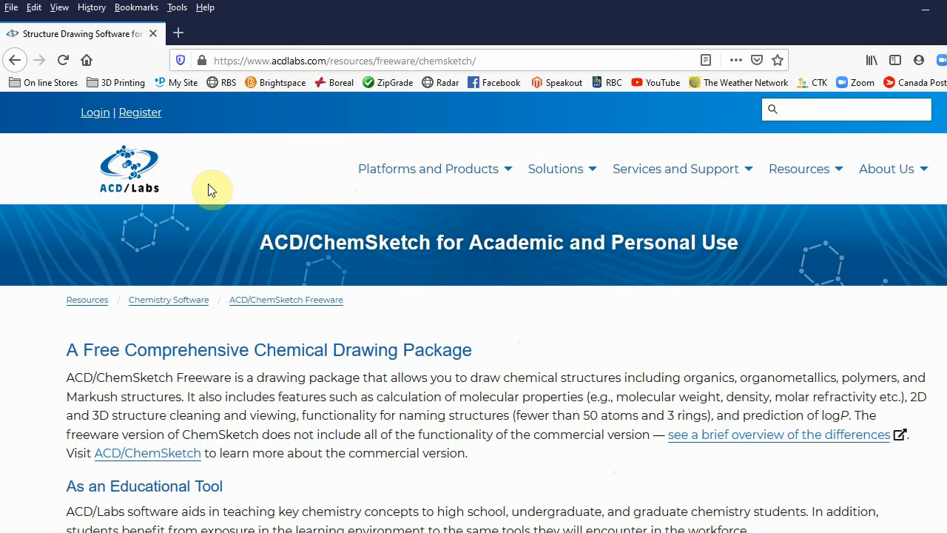
- Open the download page for the free single-installation version of ACD/ChemSketch
scroll(648, 361, "down", 2)
scroll(648, 360, "down", 3)
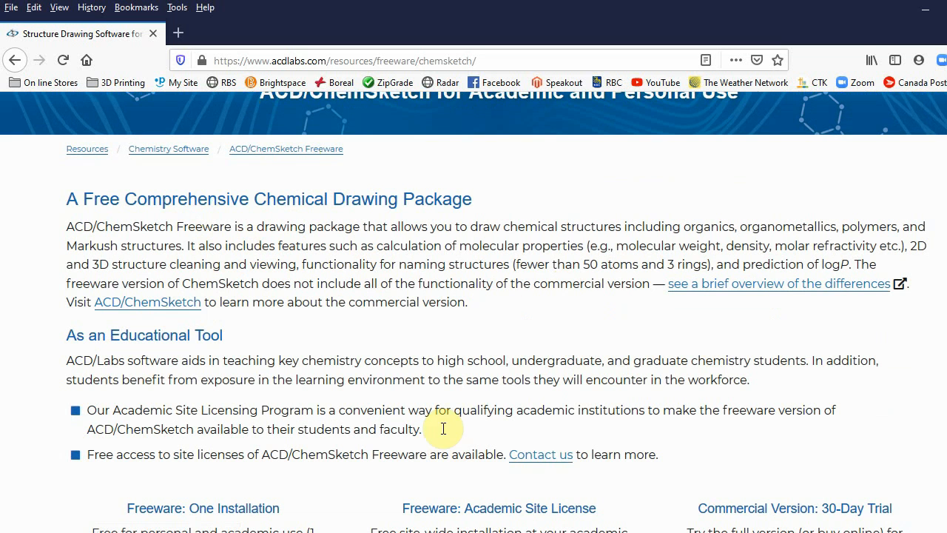
scroll(387, 366, "down", 1)
scroll(386, 365, "down", 2)
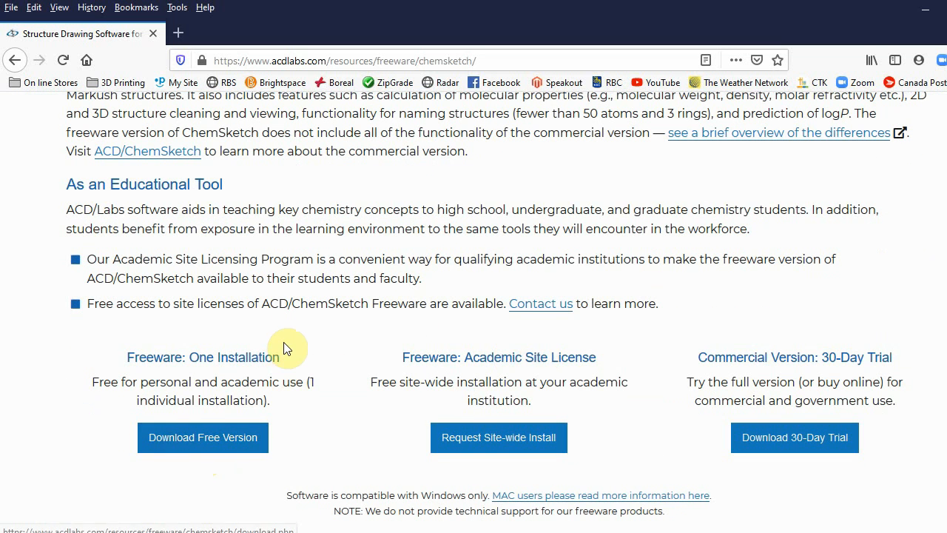
scroll(284, 348, "down", 1)
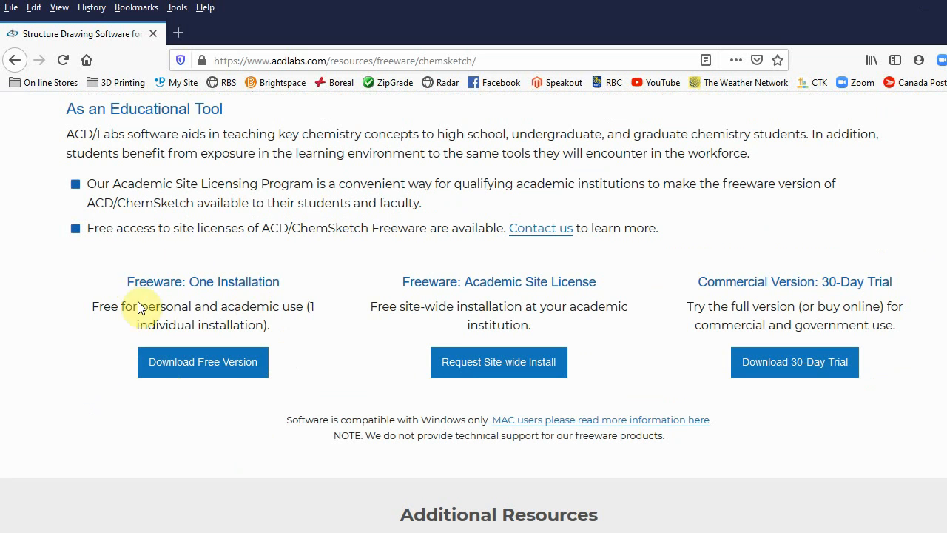
left_click(205, 369)
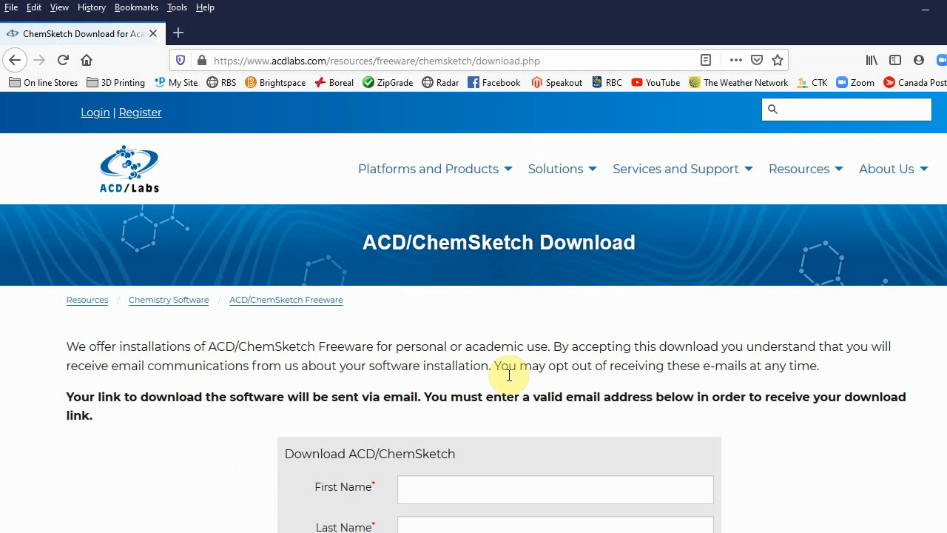
- Examine the ACD/ChemSketch download form, its required fields and the note about the emailed download link
scroll(509, 375, "down", 3)
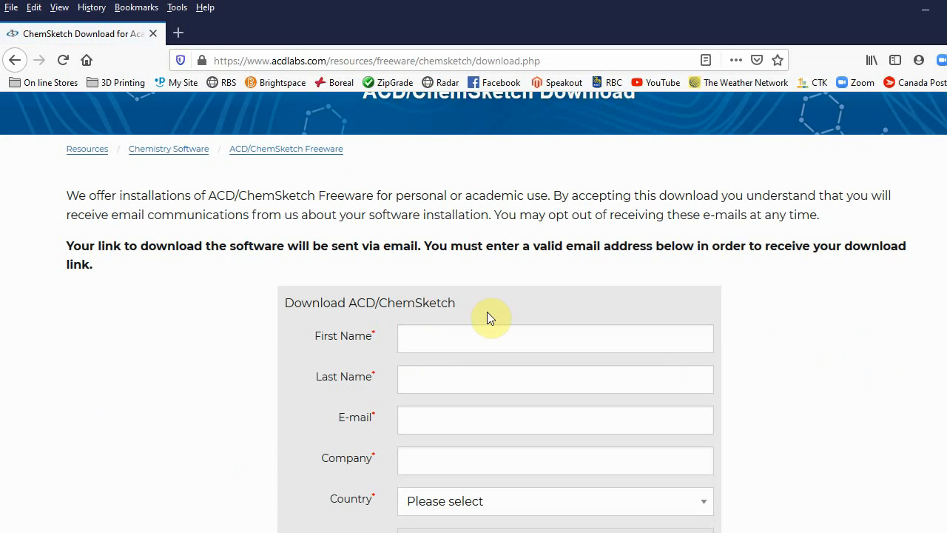
scroll(489, 332, "down", 1)
scroll(486, 326, "down", 1)
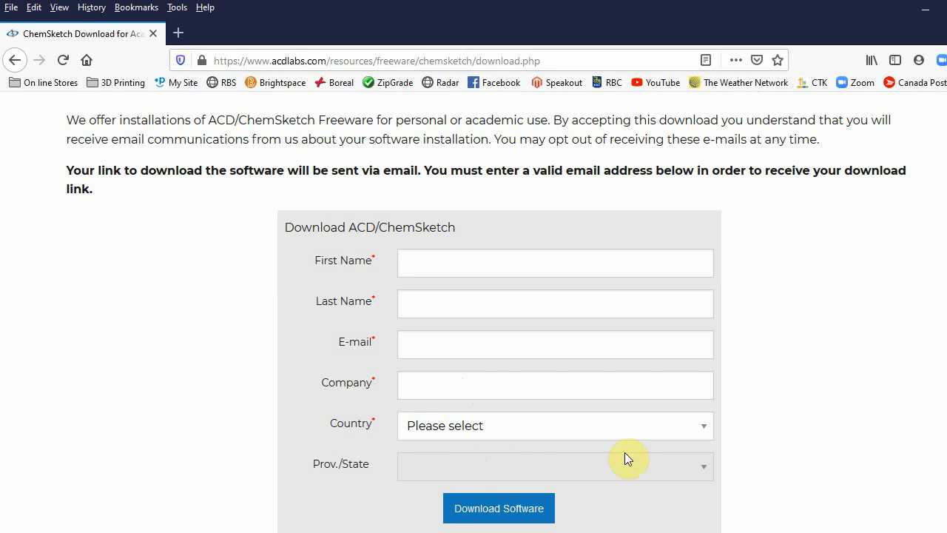
scroll(786, 410, "down", 1)
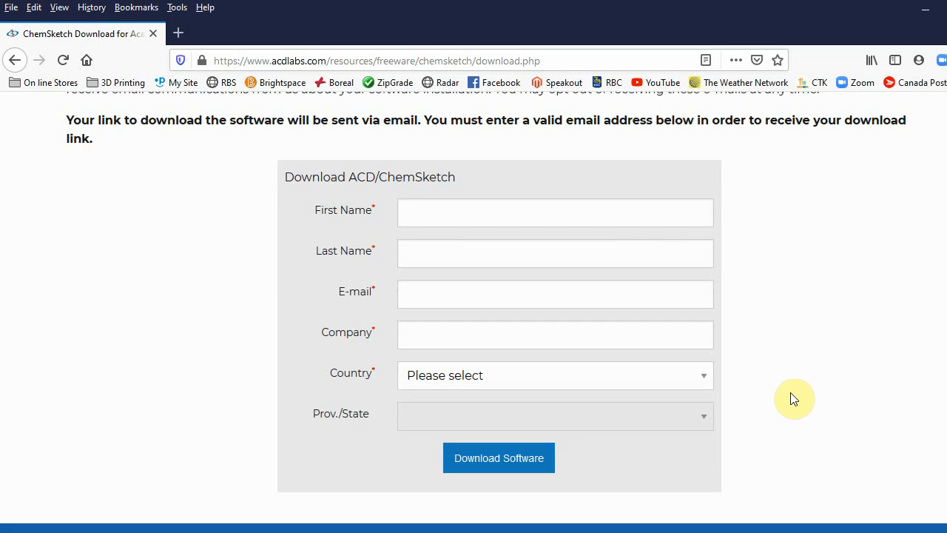
scroll(792, 399, "down", 1)
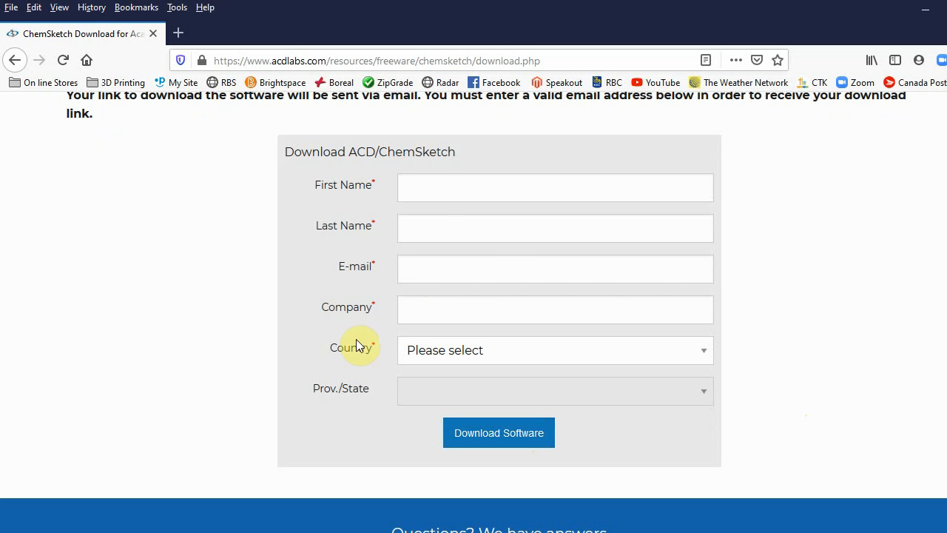
scroll(666, 274, "up", 1)
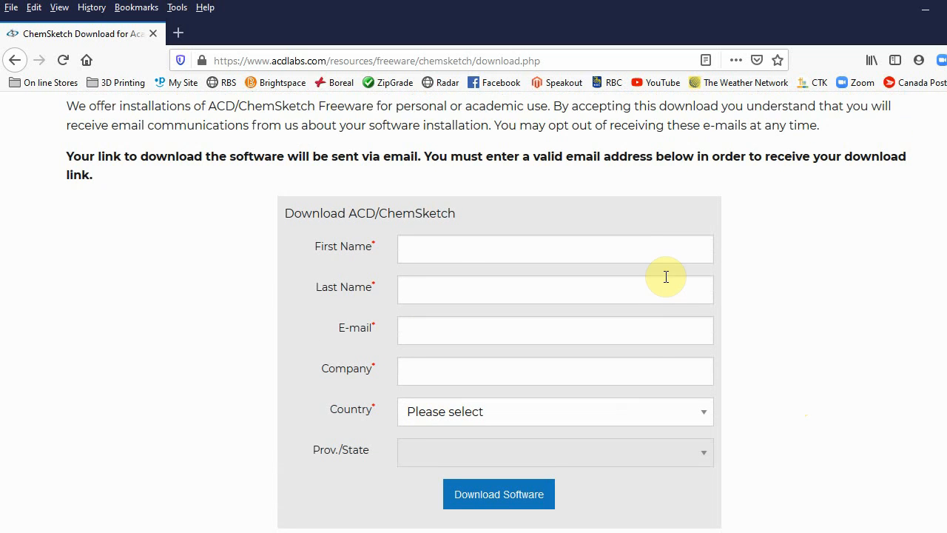
scroll(666, 276, "up", 3)
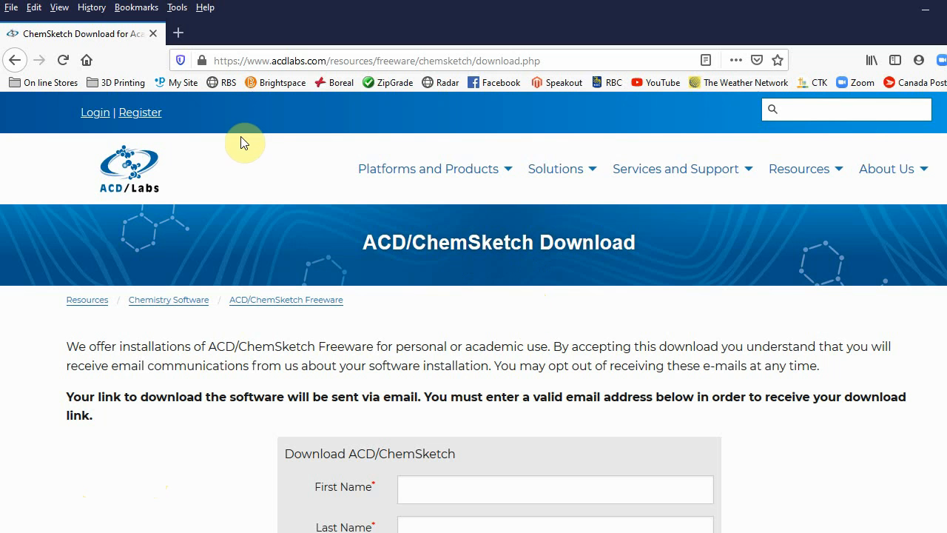
- Launch ChemSketch from the Chemsketch program folder, clearing the browser and screen recorder windows out of the way
left_click(945, 13)
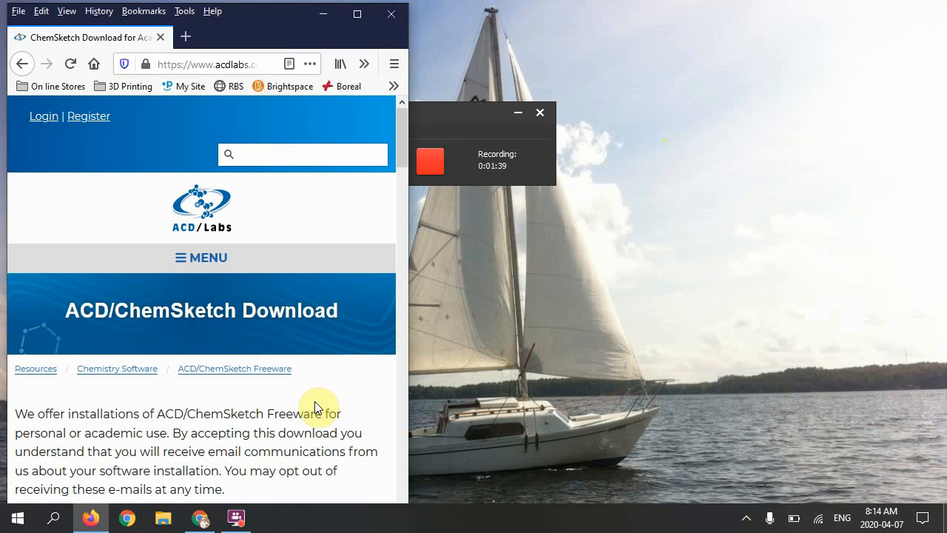
left_click(18, 518)
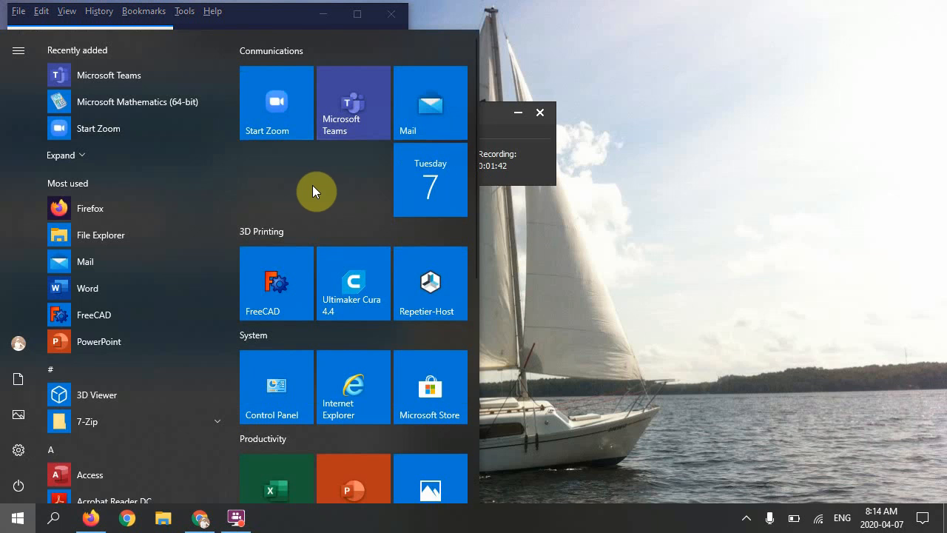
scroll(312, 189, "down", 1)
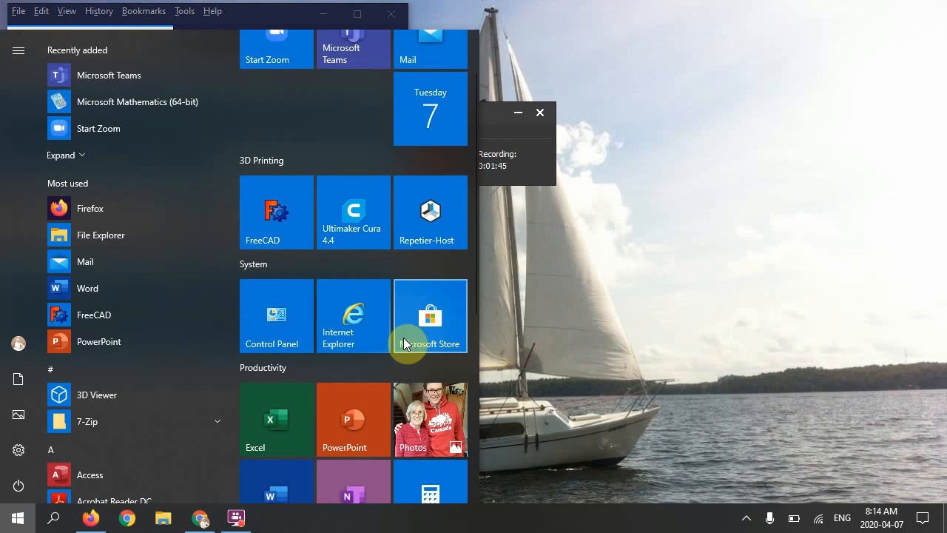
scroll(87, 301, "down", 2)
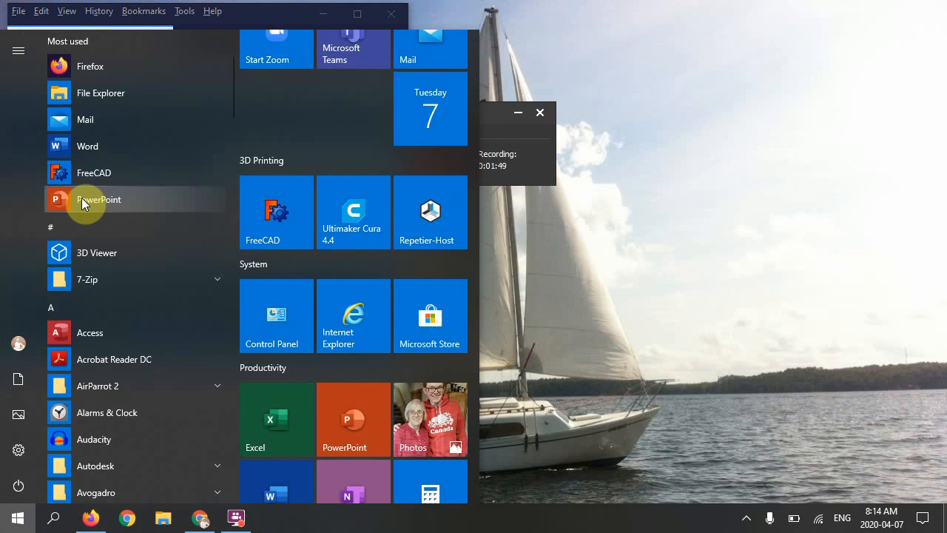
scroll(88, 297, "down", 5)
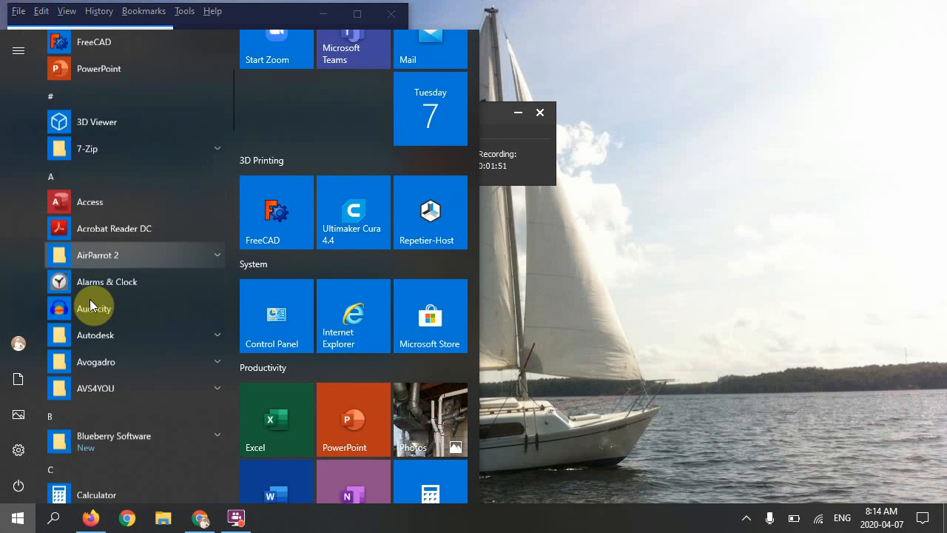
scroll(90, 299, "down", 1)
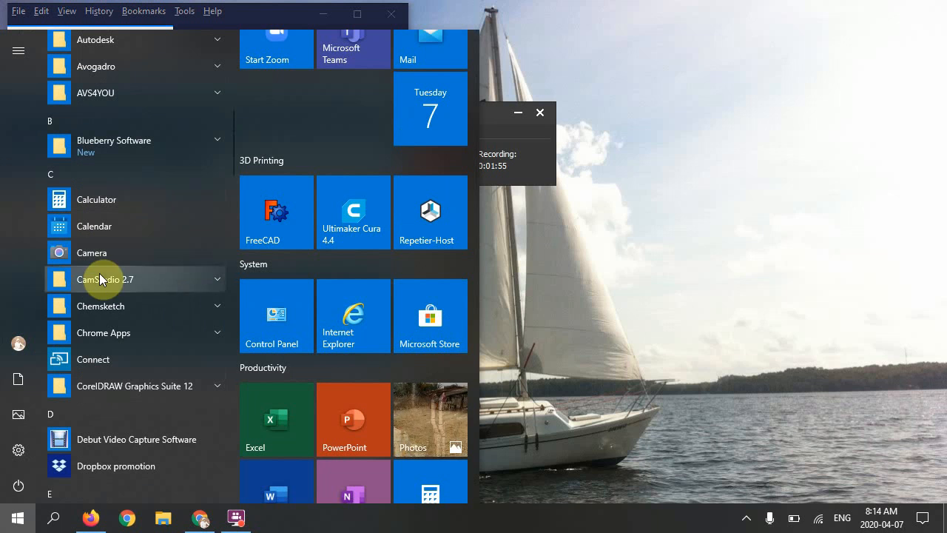
left_click(106, 303)
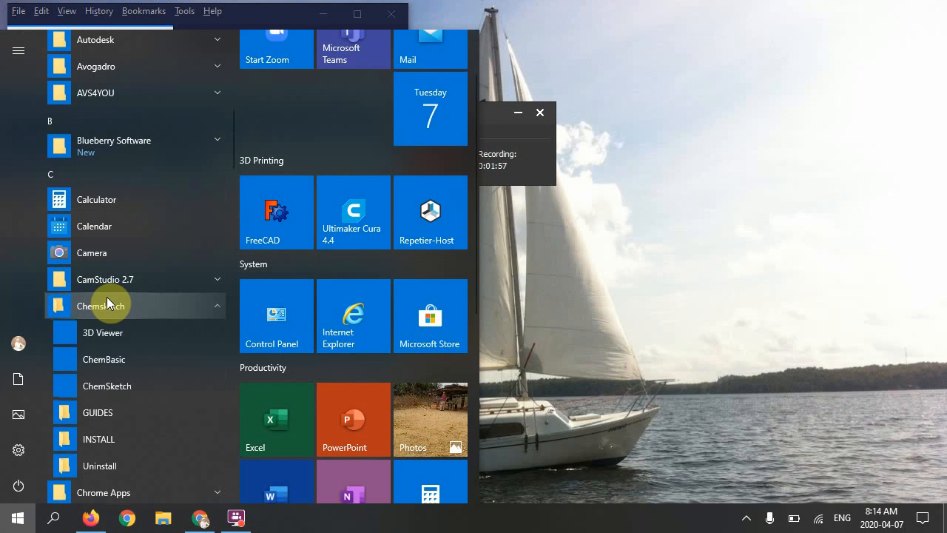
left_click(99, 386)
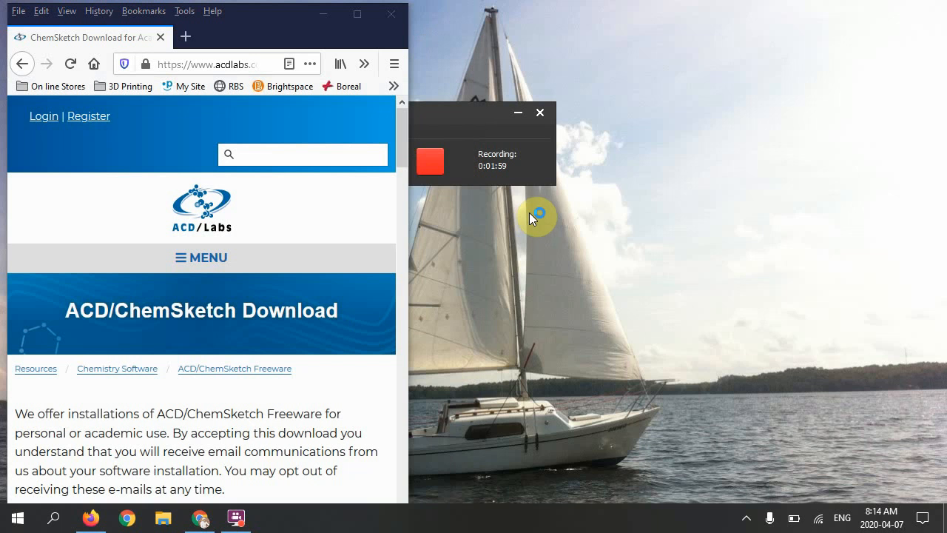
left_click(398, 16)
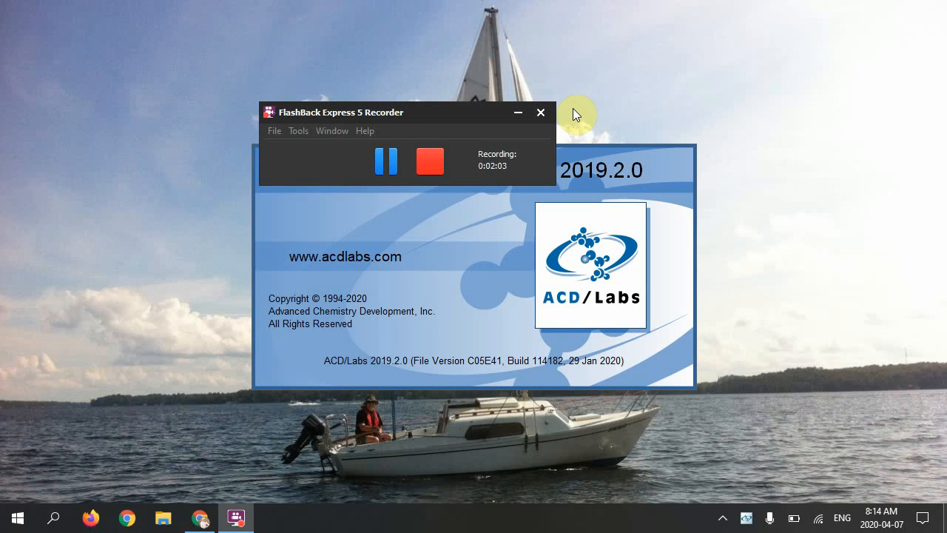
left_click(518, 112)
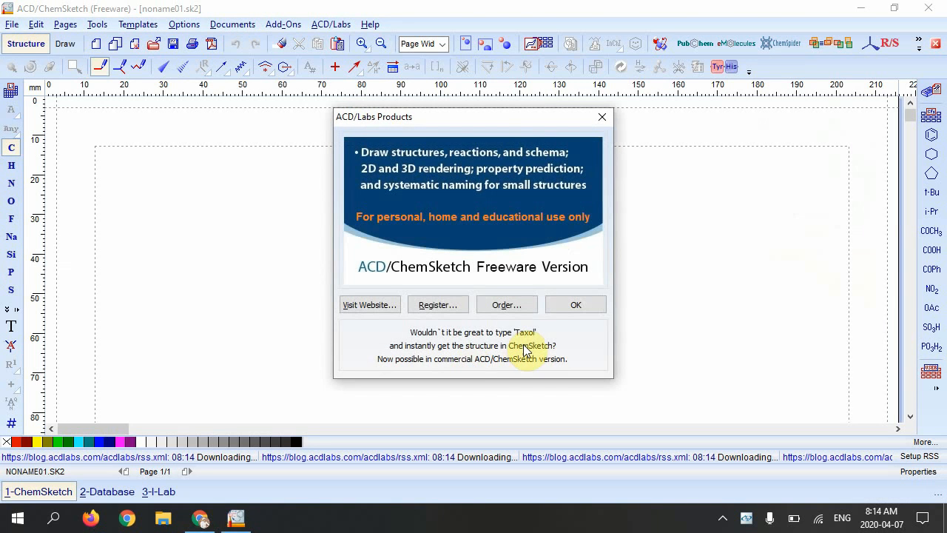
- Dismiss the freeware startup notice and accept the file association for Windows Metafiles (*.wmf)
left_click(586, 305)
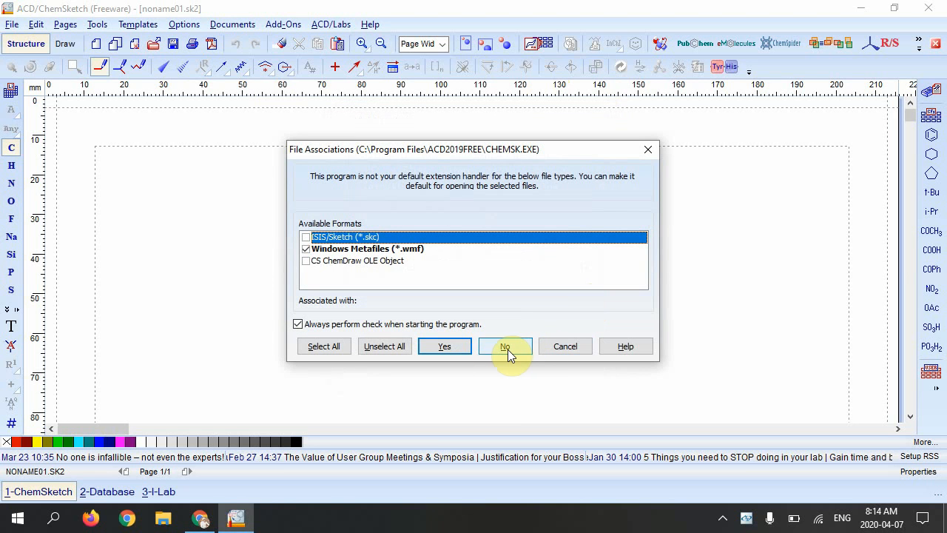
left_click(445, 353)
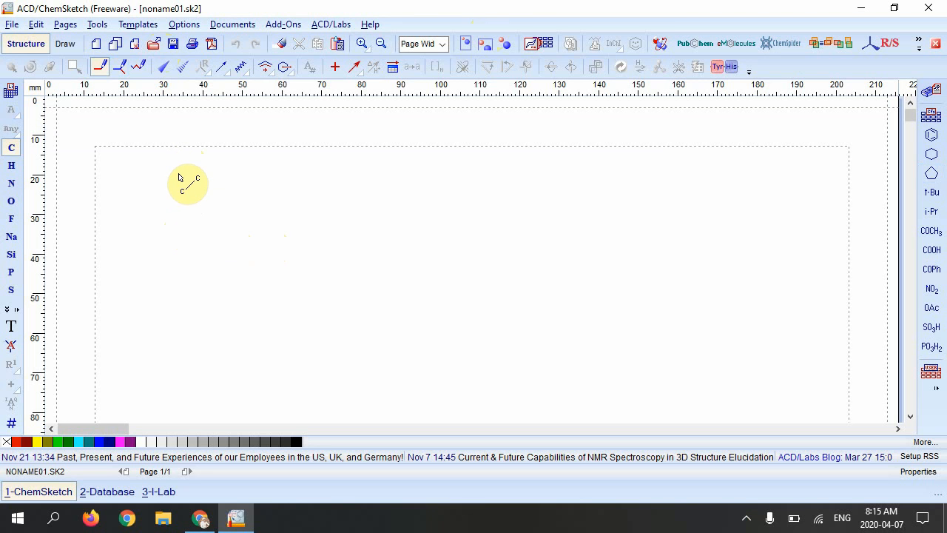
- View the available structure drawing styles
left_click(185, 26)
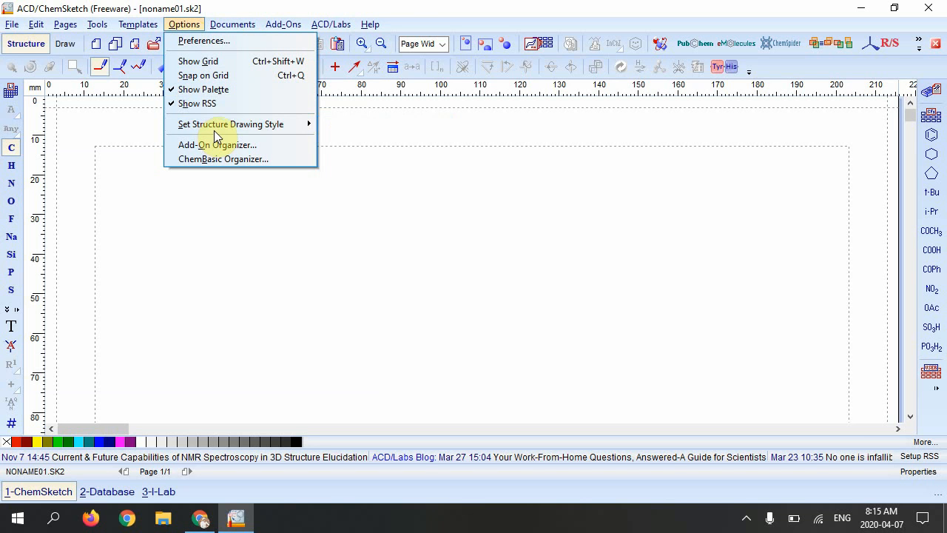
mouse_move(219, 131)
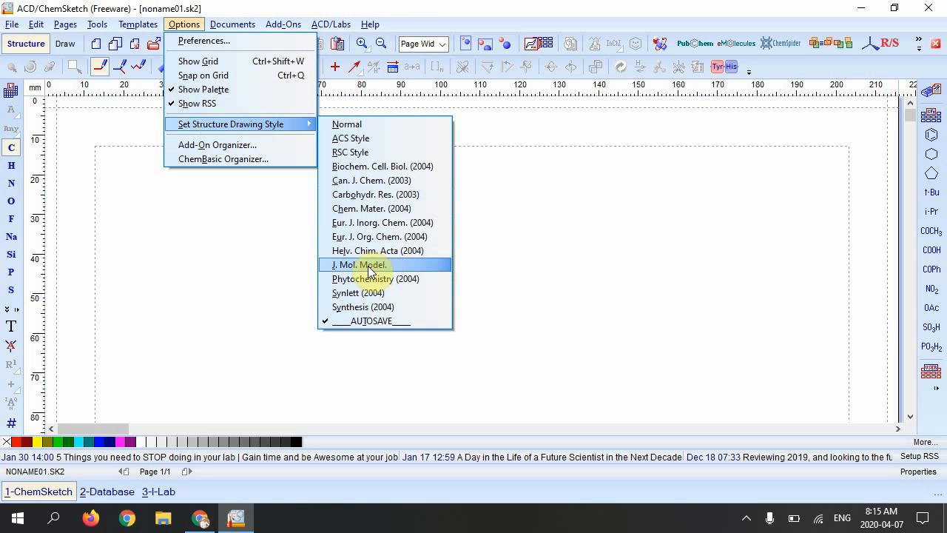
- Draw a bent three-carbon chain with the default bond-drawing tool, starting from a single carbon, and undo it completely
left_click(191, 295)
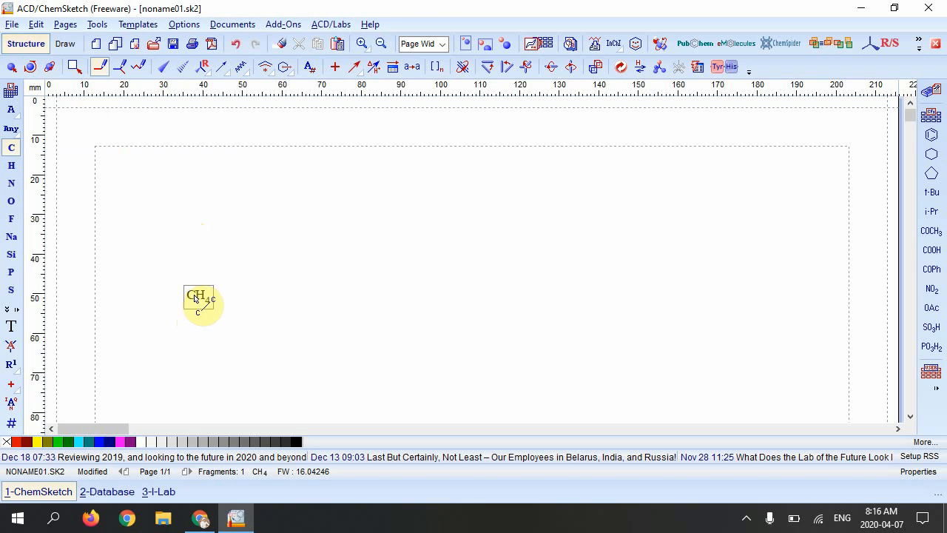
left_click_drag(198, 296, 236, 274)
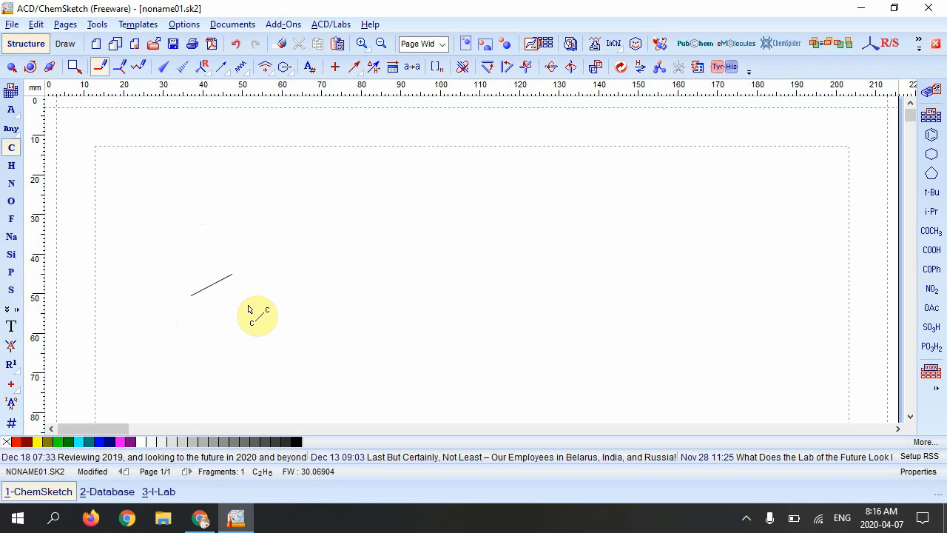
left_click(235, 277)
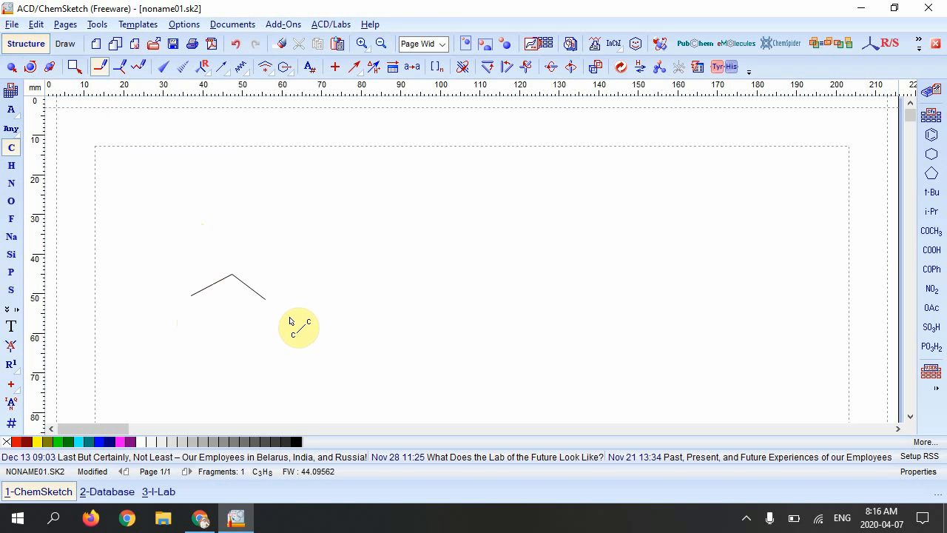
key("ctrl+z")
key("ctrl+z")
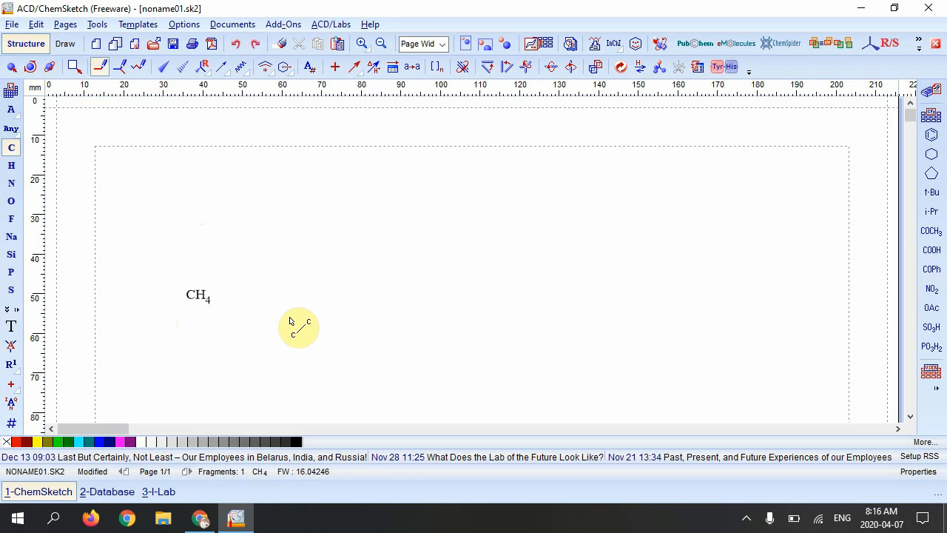
key("ctrl+z")
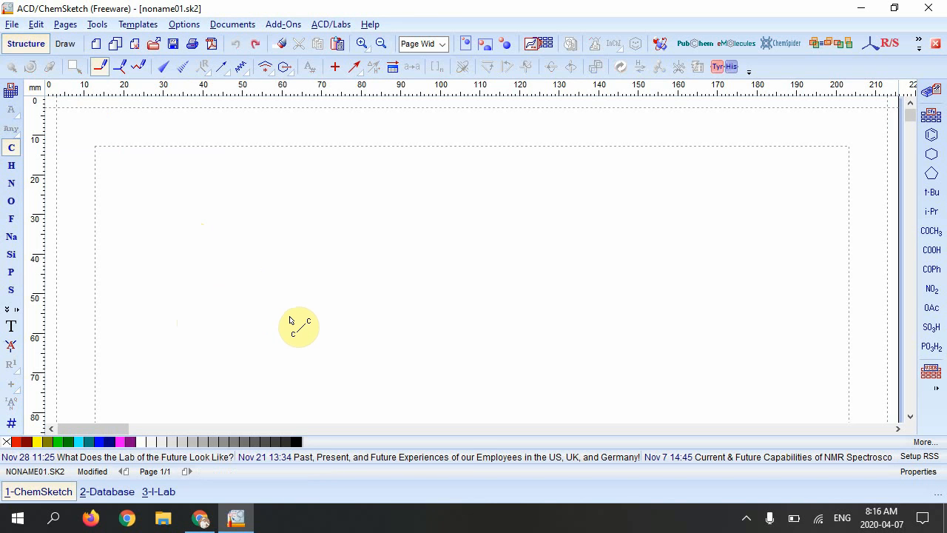
- Draw a bent three-carbon chain atom by atom with the continuous drawing tool and undo it completely
left_click(121, 71)
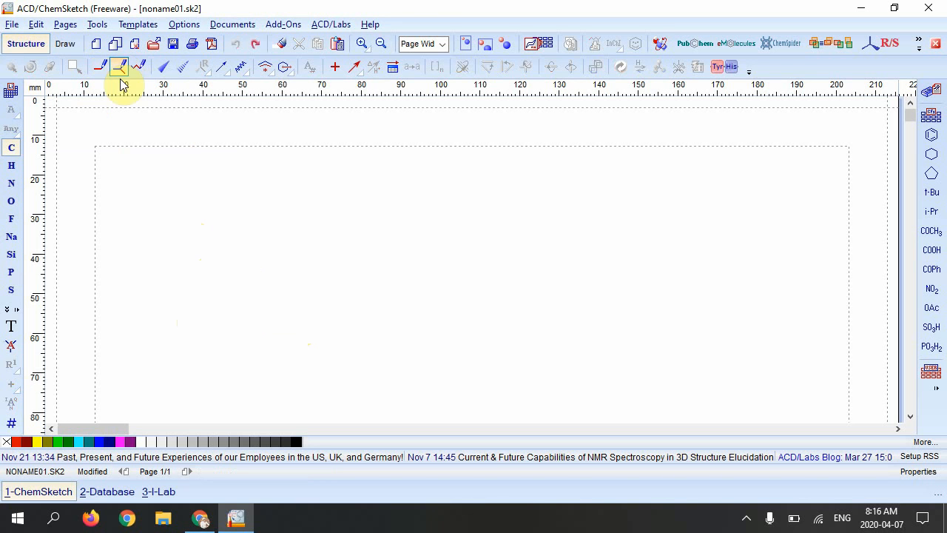
left_click(173, 243)
left_click(228, 222)
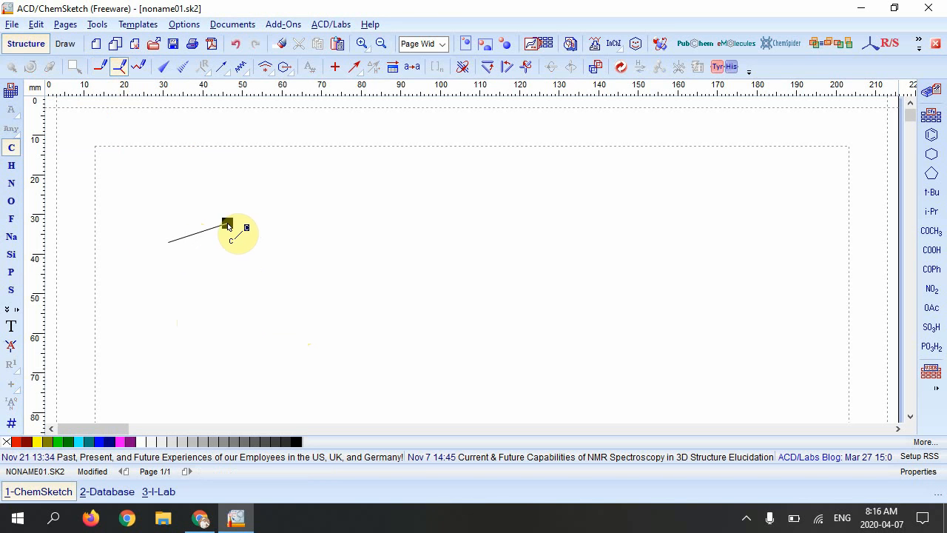
left_click(285, 238)
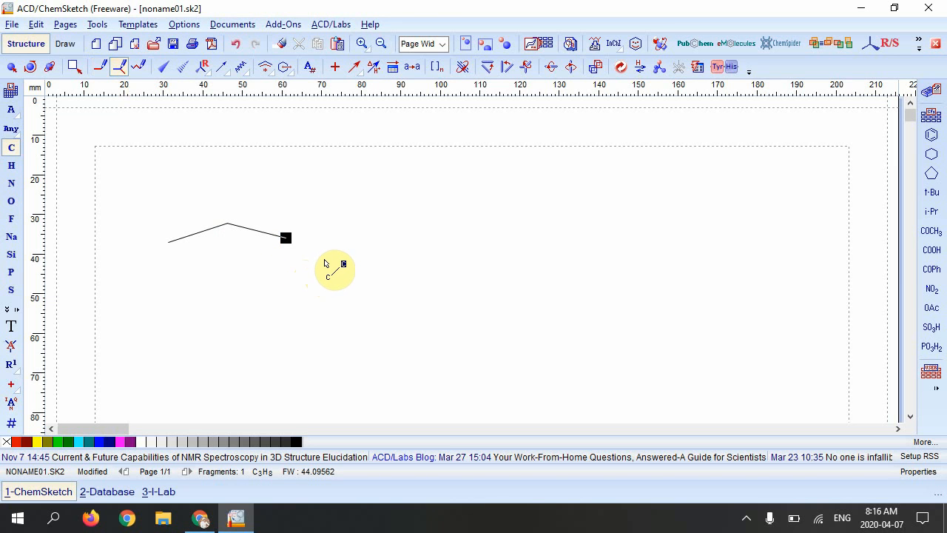
key("ctrl+z")
key("ctrl+z")
key("ctrl+z")
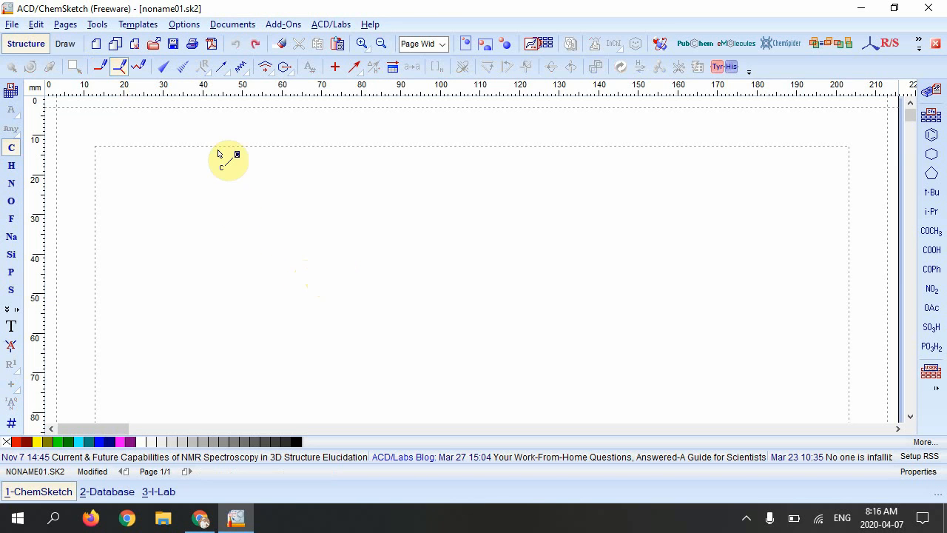
- Draw a horizontal six-carbon zigzag chain with the Draw Chains tool near the page's upper-left area
left_click(139, 67)
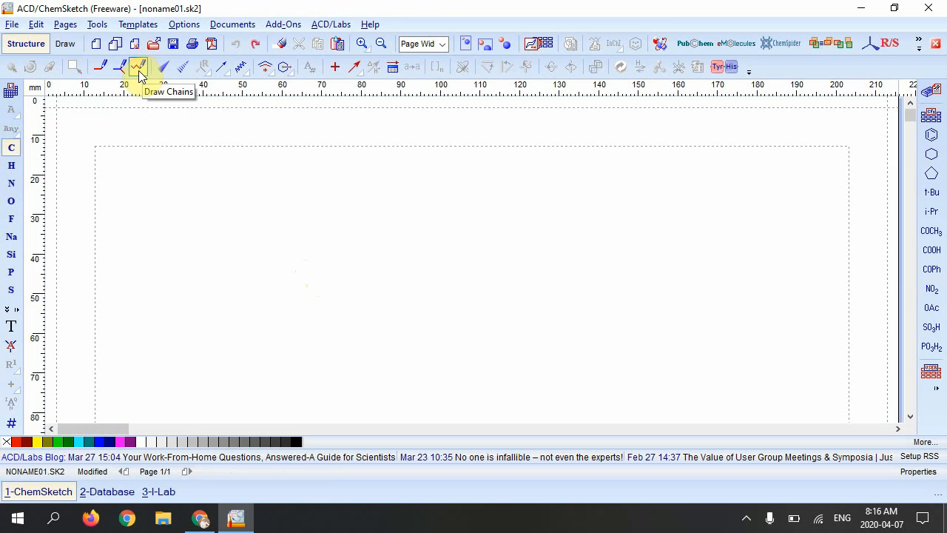
mouse_move(170, 231)
left_mouse_down()
mouse_move(245, 225)
mouse_move(250, 233)
left_mouse_up()
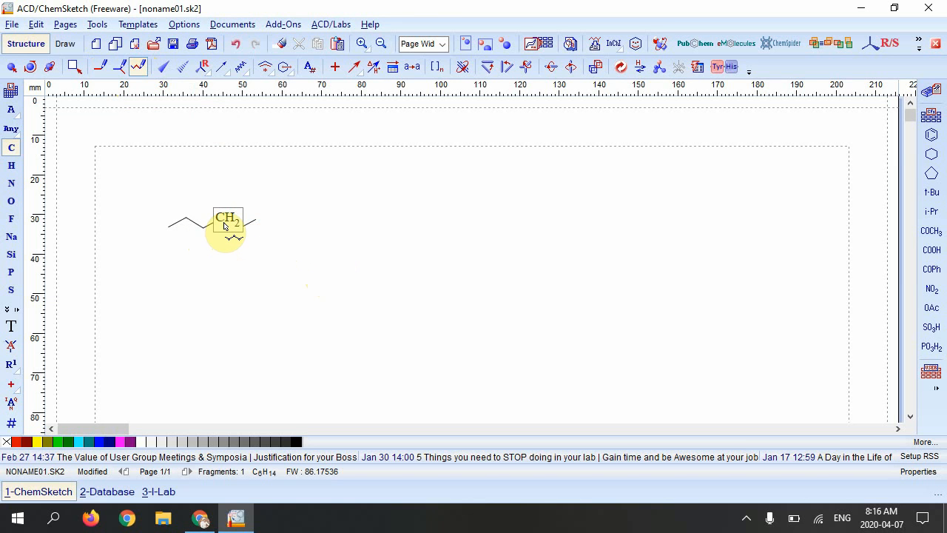
- Add a methyl branch to the six-carbon chain's fourth carbon and turn the chain's second and fourth bonds into double bonds
mouse_move(224, 226)
left_mouse_down()
mouse_move(228, 205)
mouse_move(228, 216)
left_mouse_up()
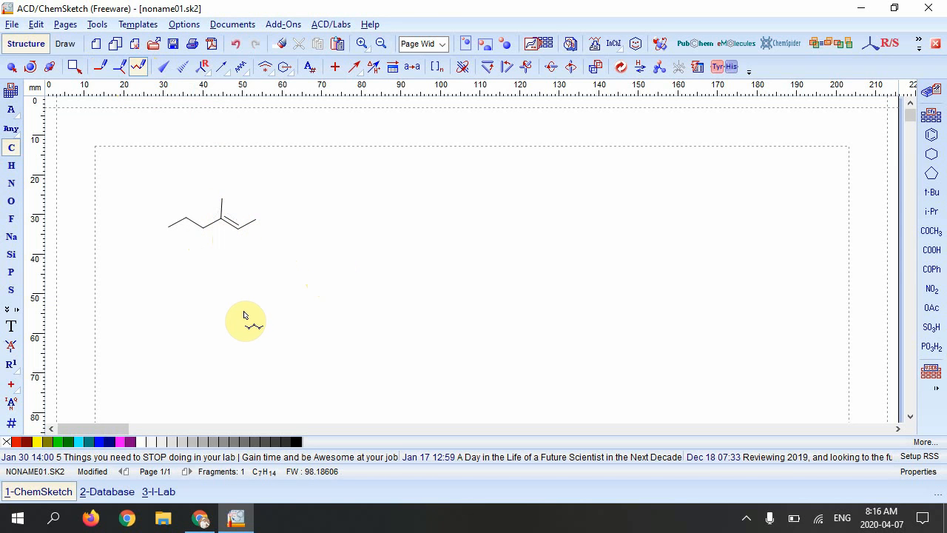
left_click(194, 225)
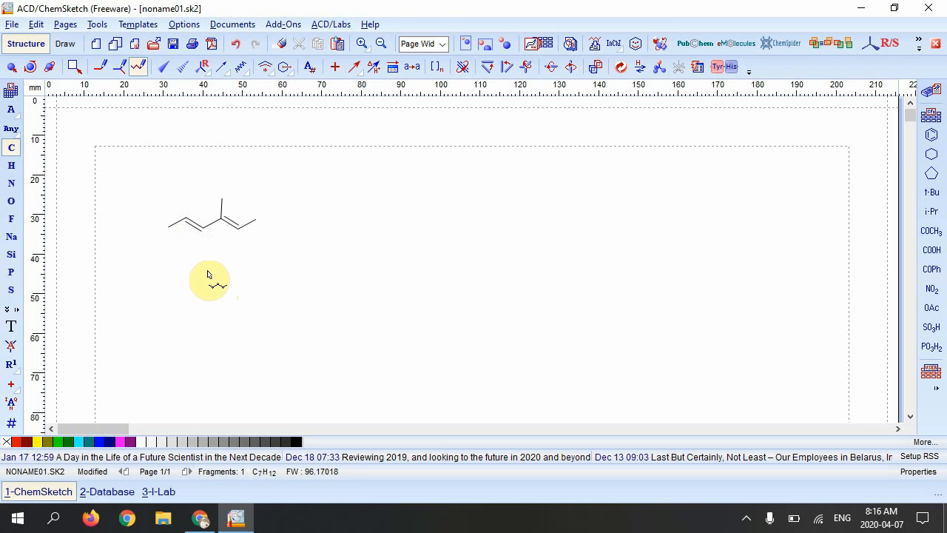
right_click(208, 271)
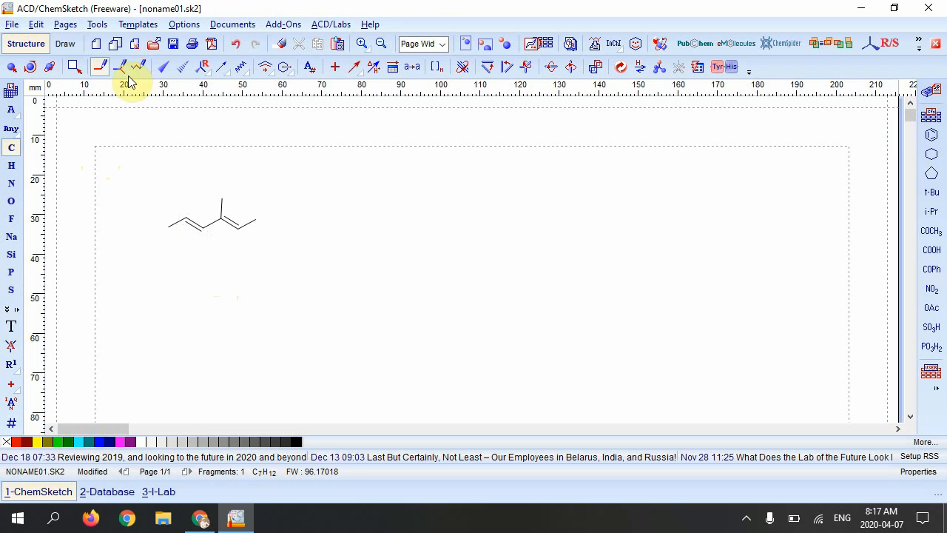
- Clean the branched diene structure and generate its chemical name beneath it
left_click(99, 28)
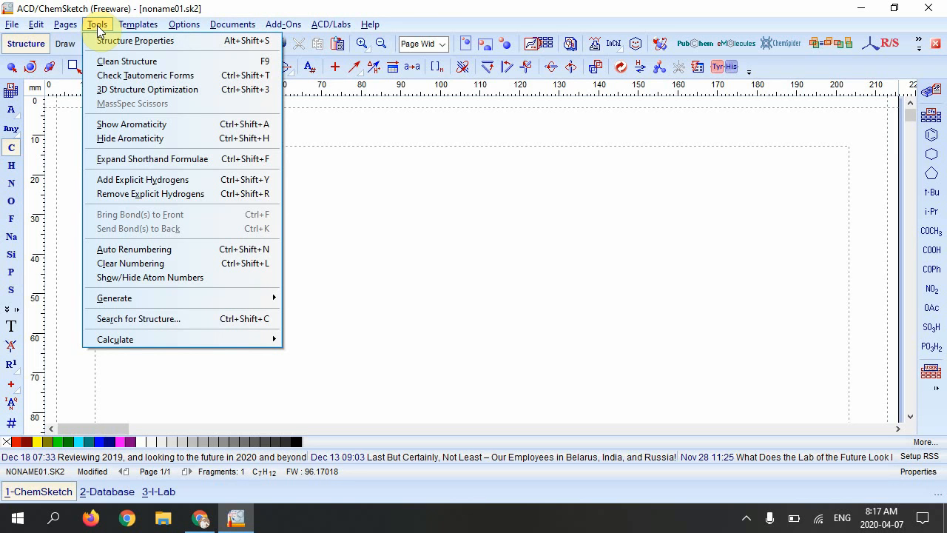
left_click(125, 63)
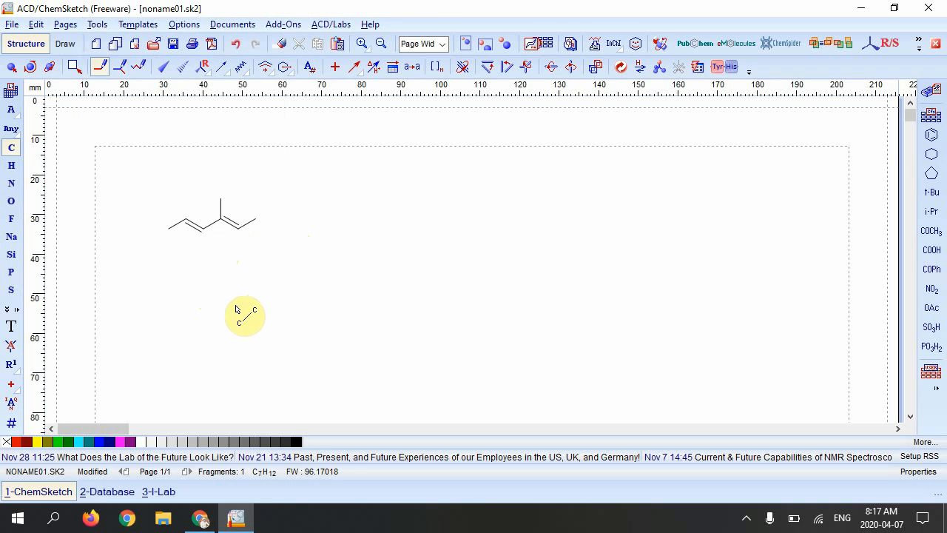
left_click(98, 25)
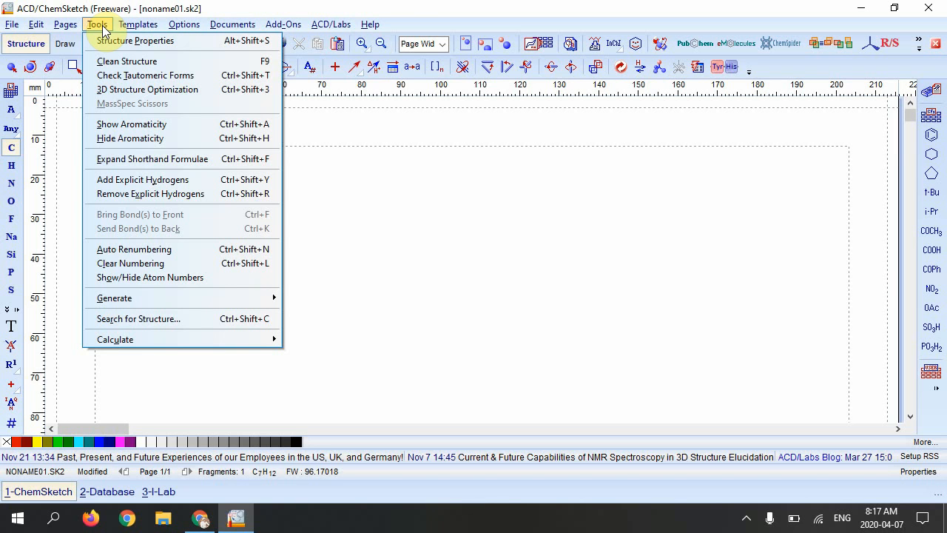
mouse_move(142, 303)
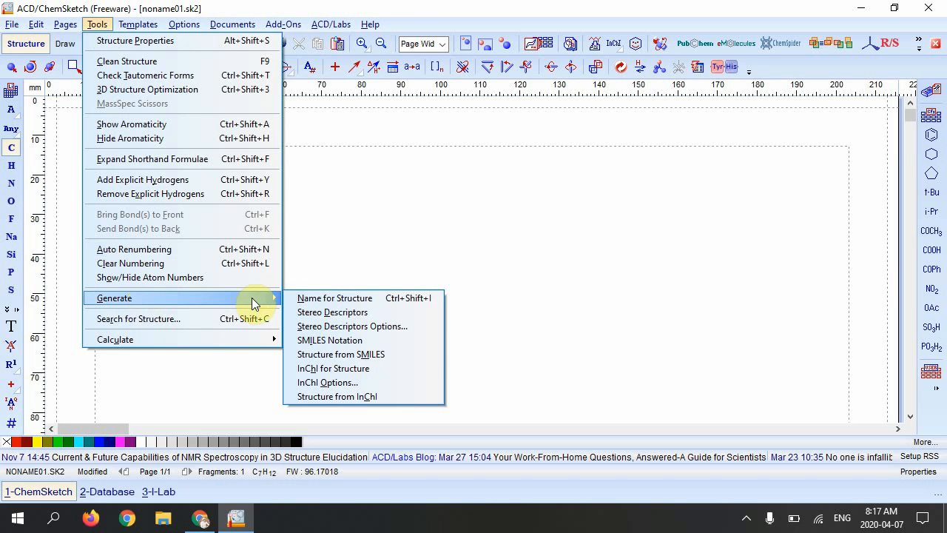
left_click(339, 299)
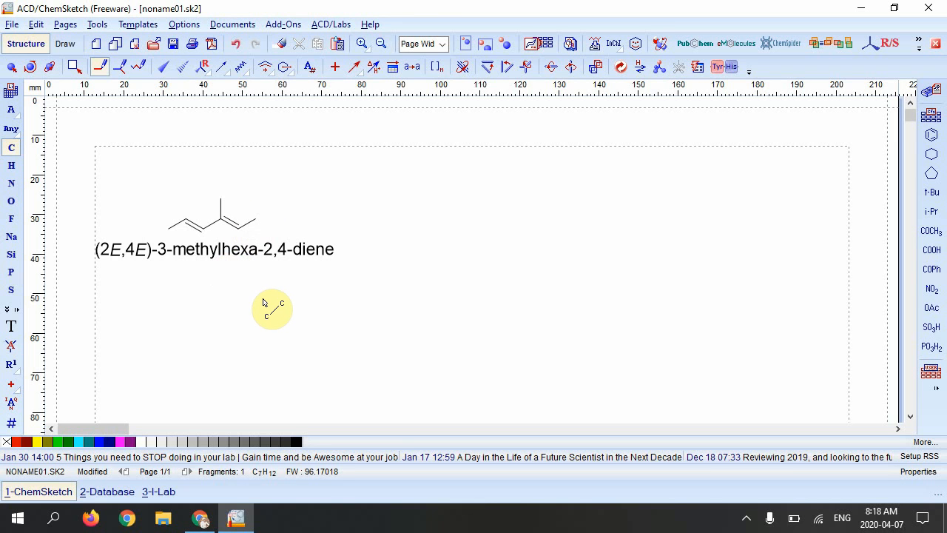
- Undo the generated name and all drawing changes until the page is empty
key("ctrl+z")
key("ctrl+z")
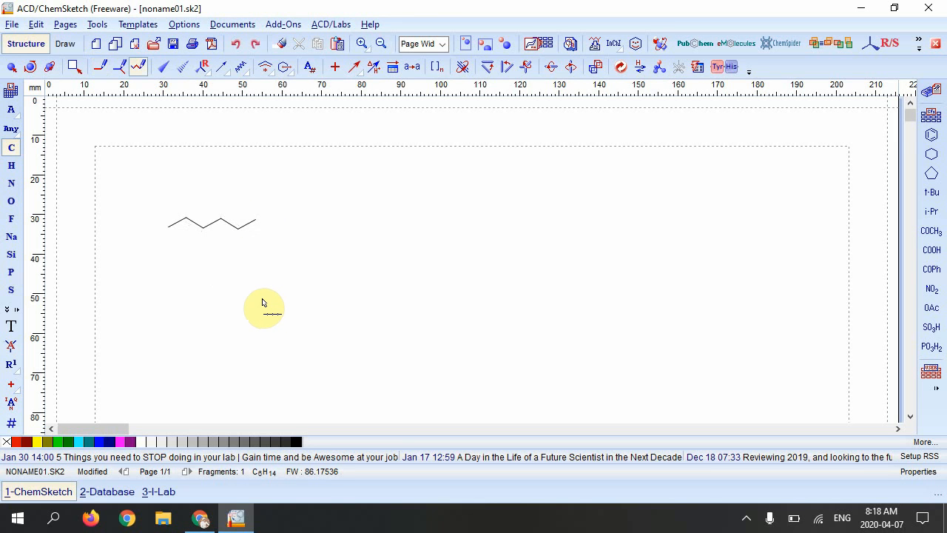
key("ctrl+z")
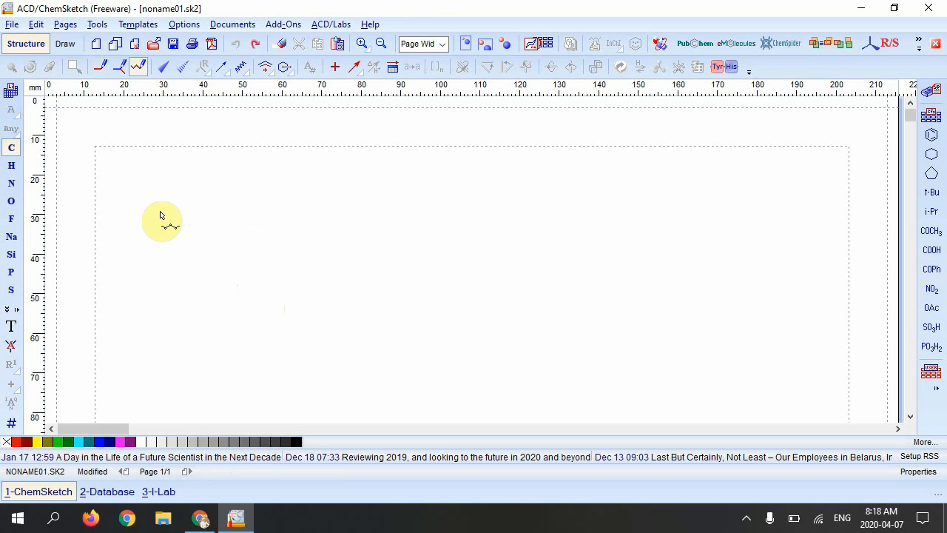
- Draw a horizontal eight-carbon zigzag chain and attach OH groups to its third carbon and its right end
left_click_drag(160, 215, 275, 216)
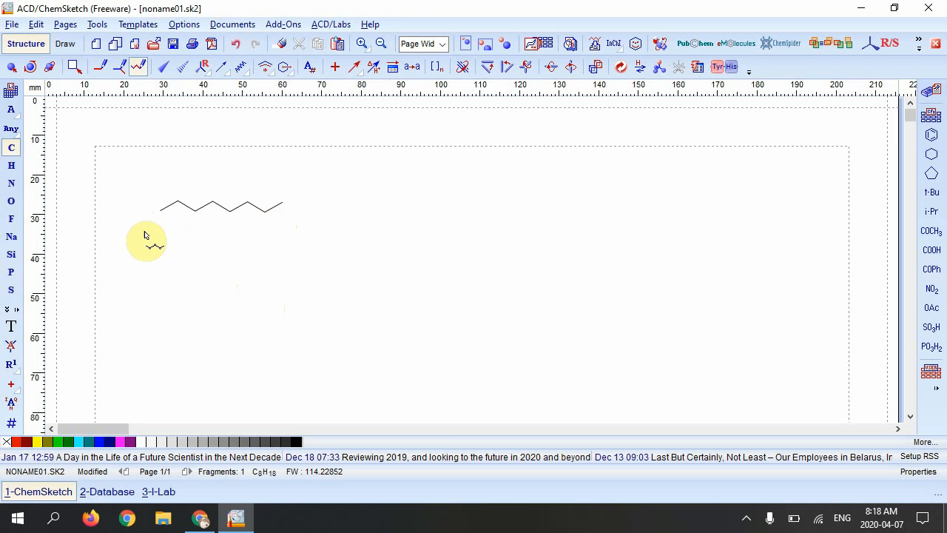
left_click(11, 203)
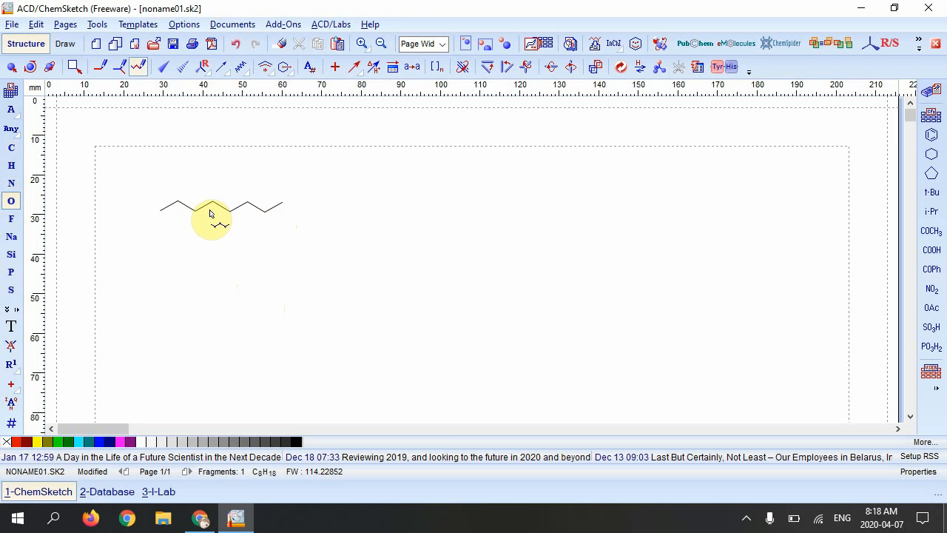
left_click_drag(196, 216, 199, 248)
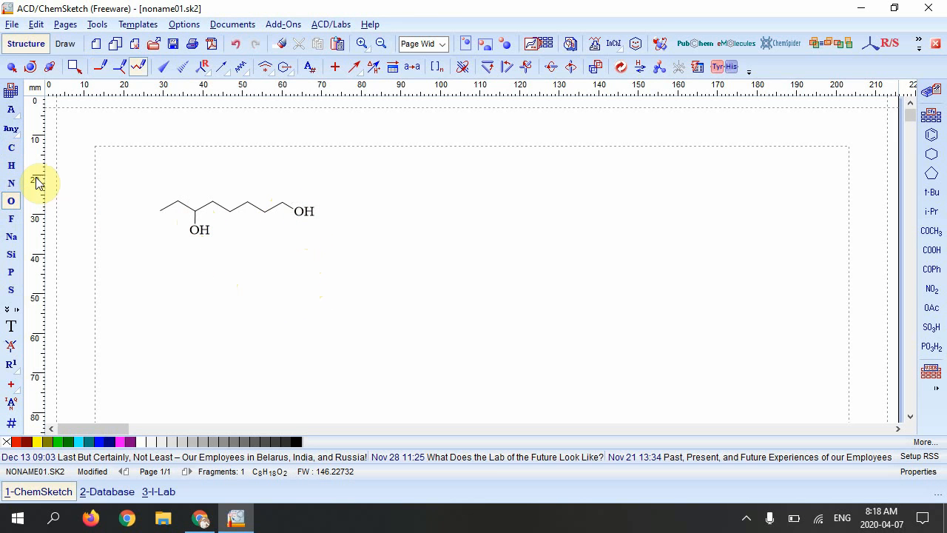
- Extend the chain-end OH oxygen with a three-carbon chain and convert the OH on the third carbon into a double-bonded oxygen
left_click(11, 147)
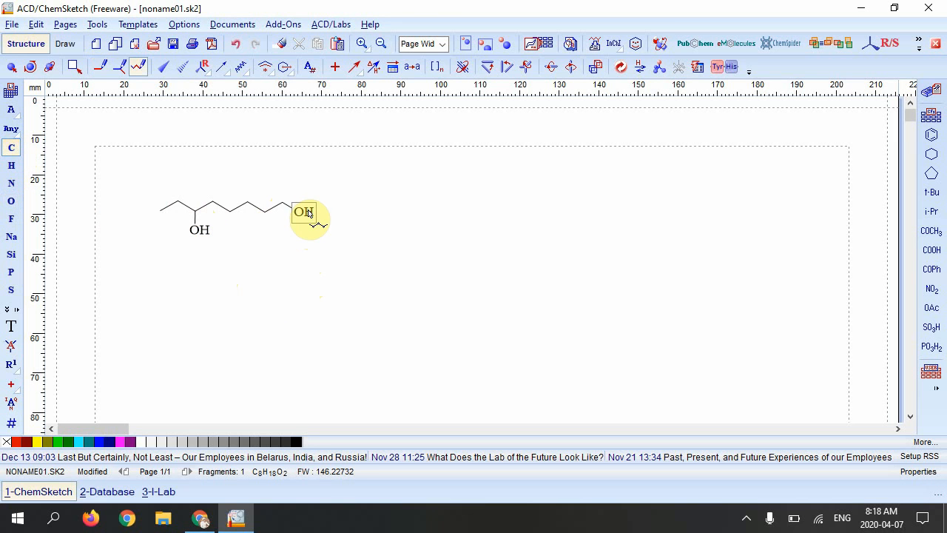
left_click_drag(310, 212, 340, 207)
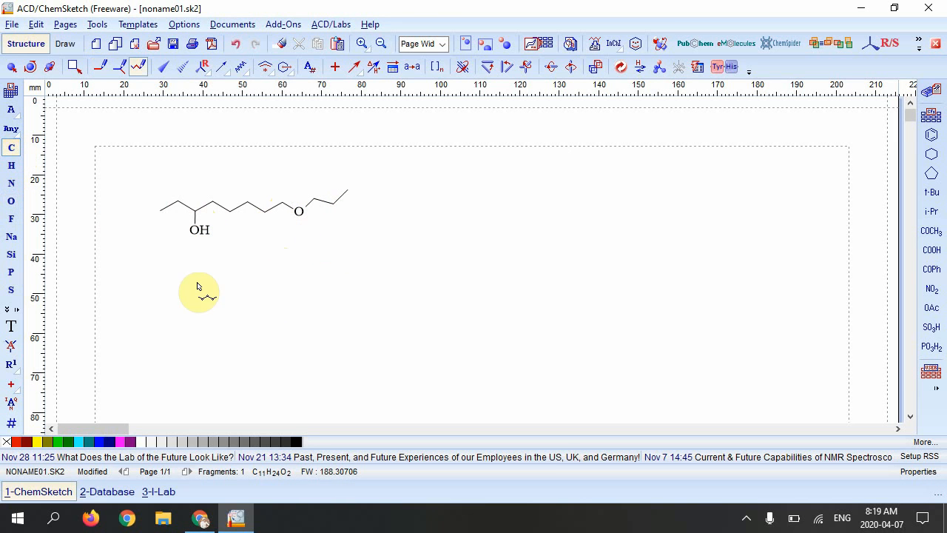
left_click(12, 202)
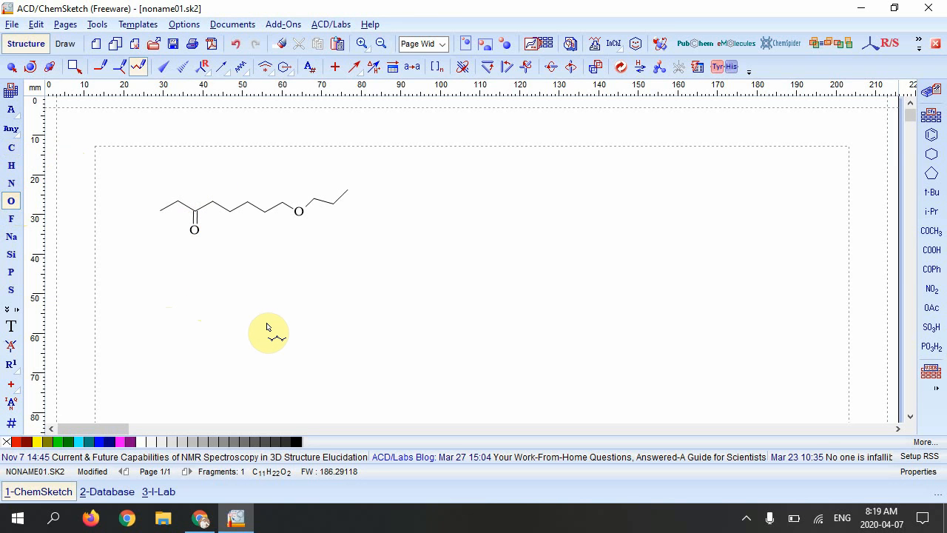
- Attach a nitrogen above the main chain's sixth carbon and extend it leftward with a two-carbon chain
left_click(11, 183)
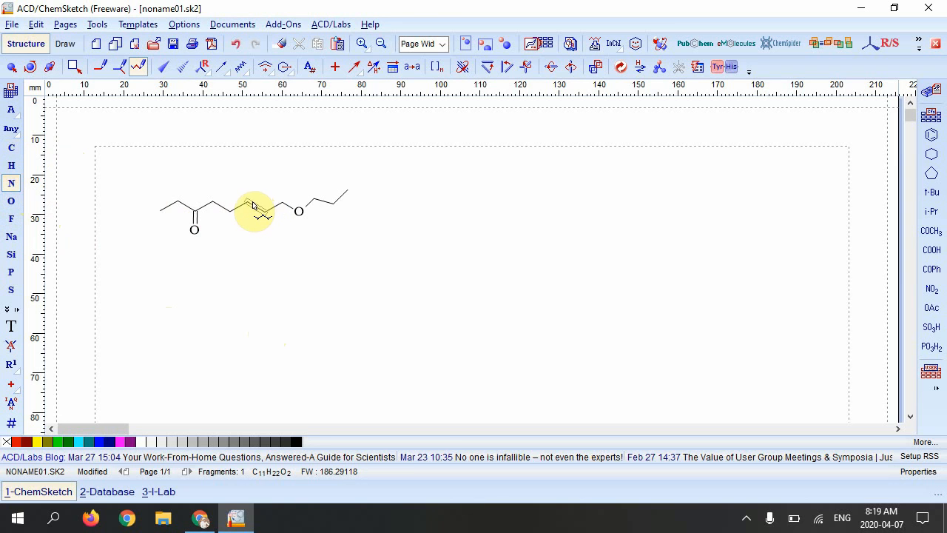
left_click_drag(253, 204, 252, 190)
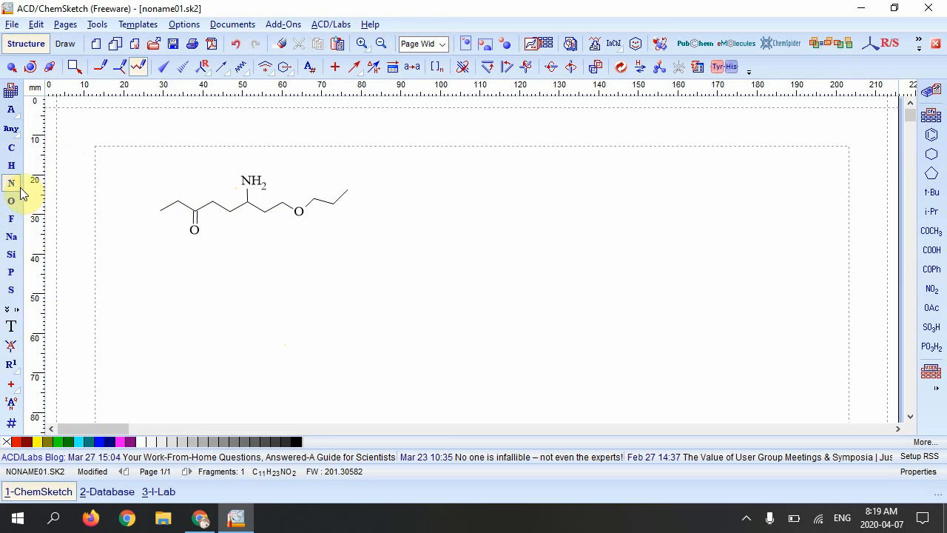
left_click(11, 147)
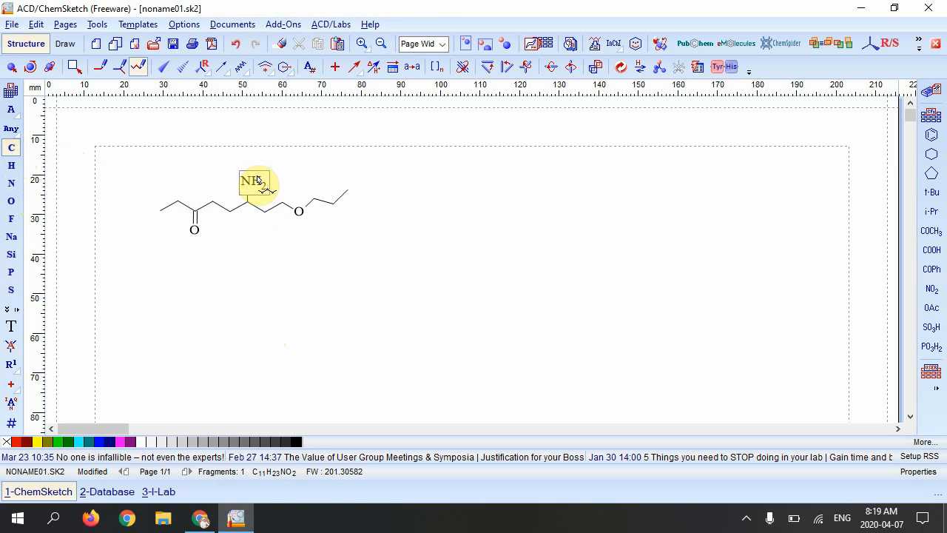
left_click_drag(255, 183, 229, 176)
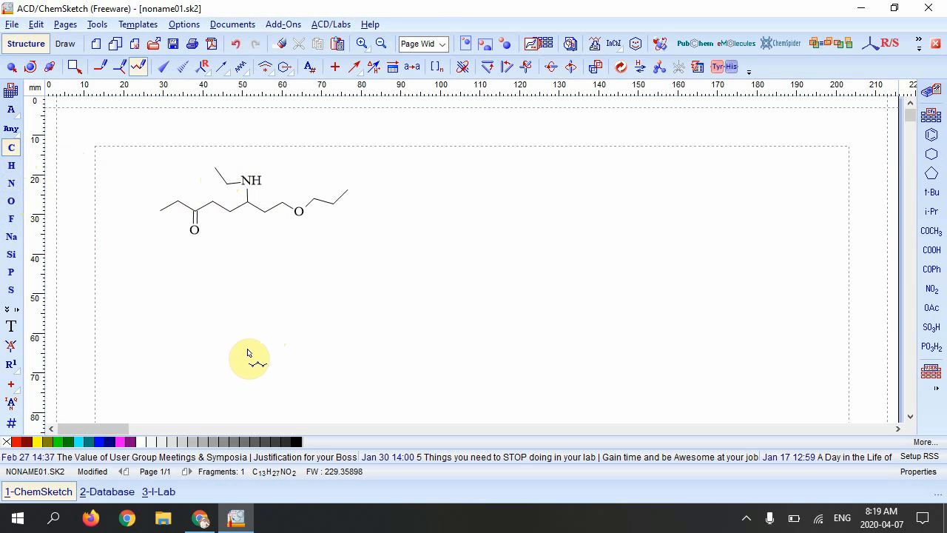
- Build a carboxylic acid group at the right end carbon with one OH and one double-bonded oxygen
left_click(11, 200)
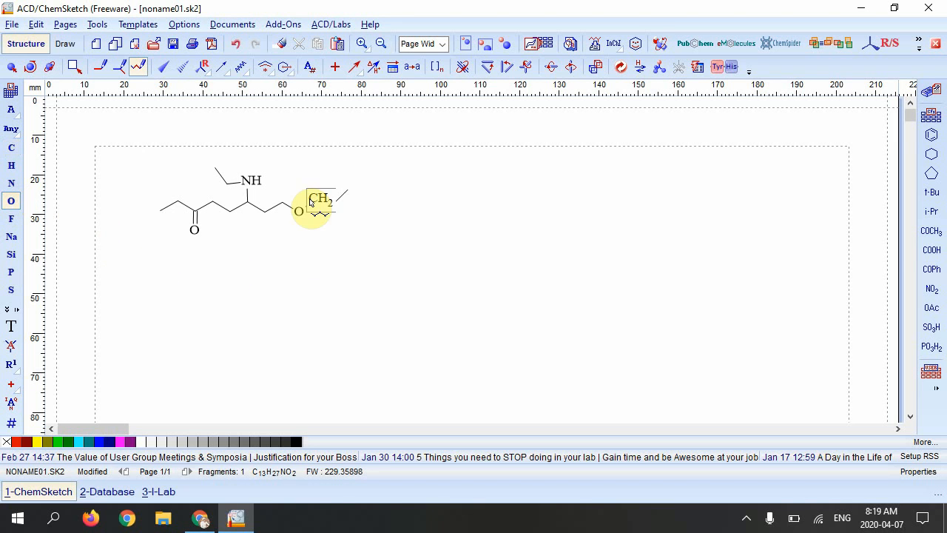
left_click(347, 193)
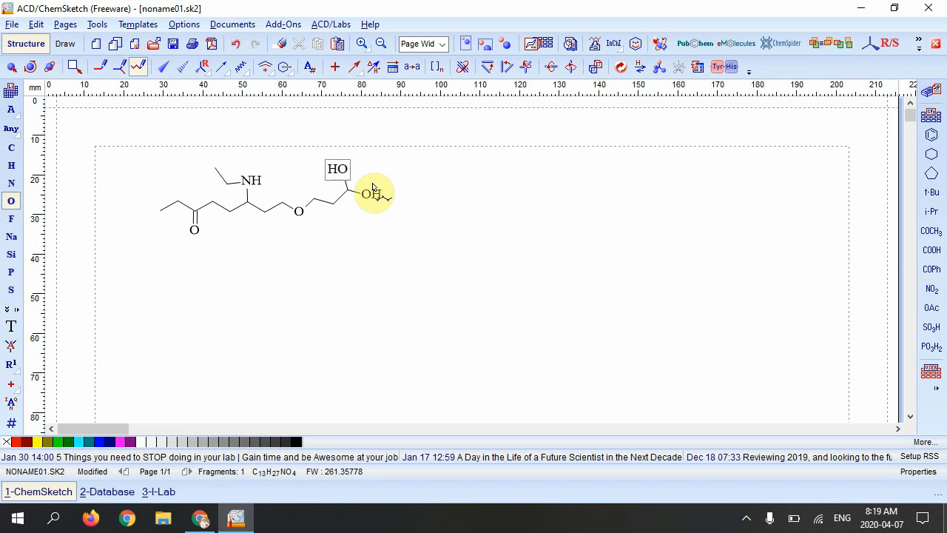
left_click(344, 184)
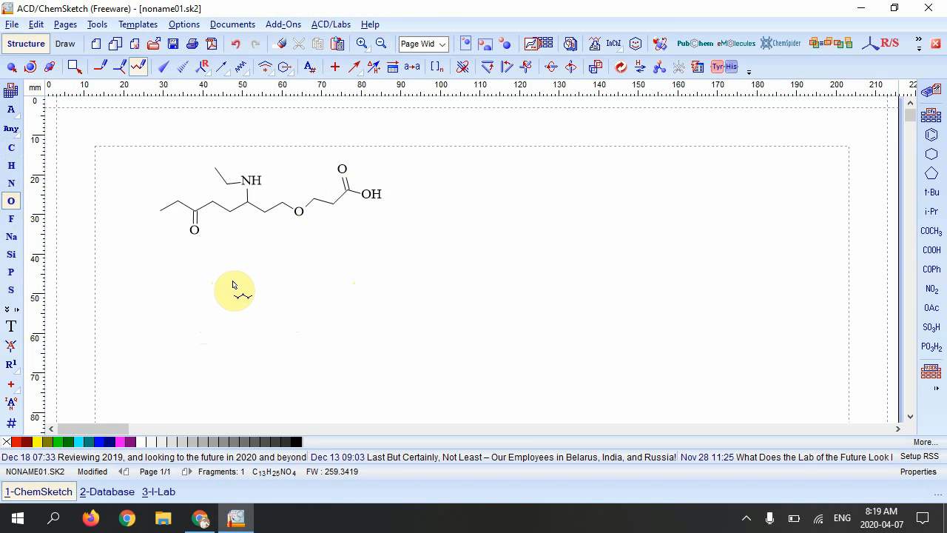
- Place a benzene ring to the right of the chain structure and stop placing rings
left_click(931, 135)
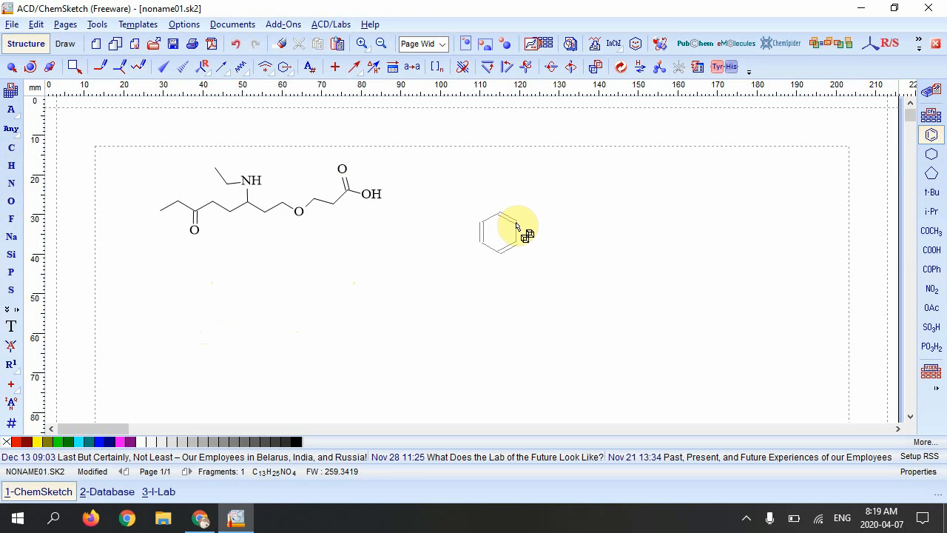
left_click(514, 232)
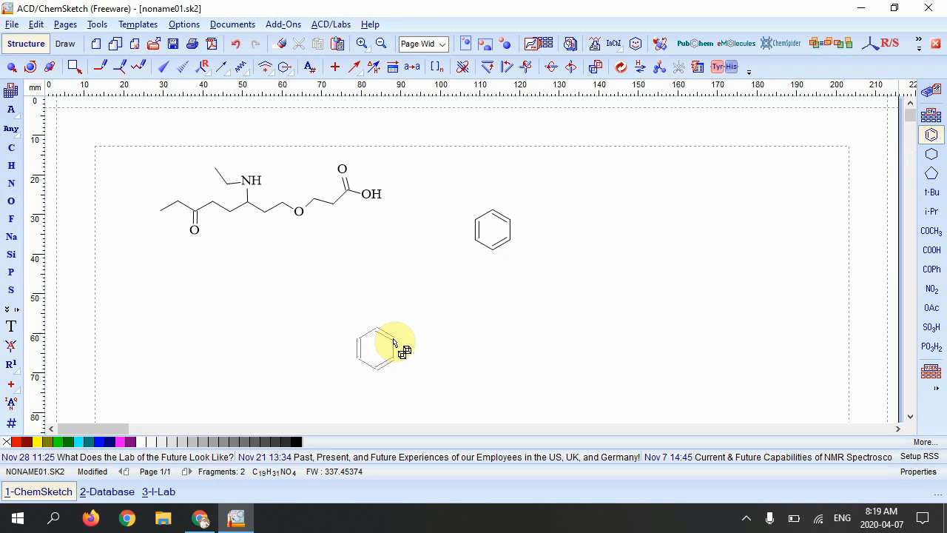
right_click(393, 341)
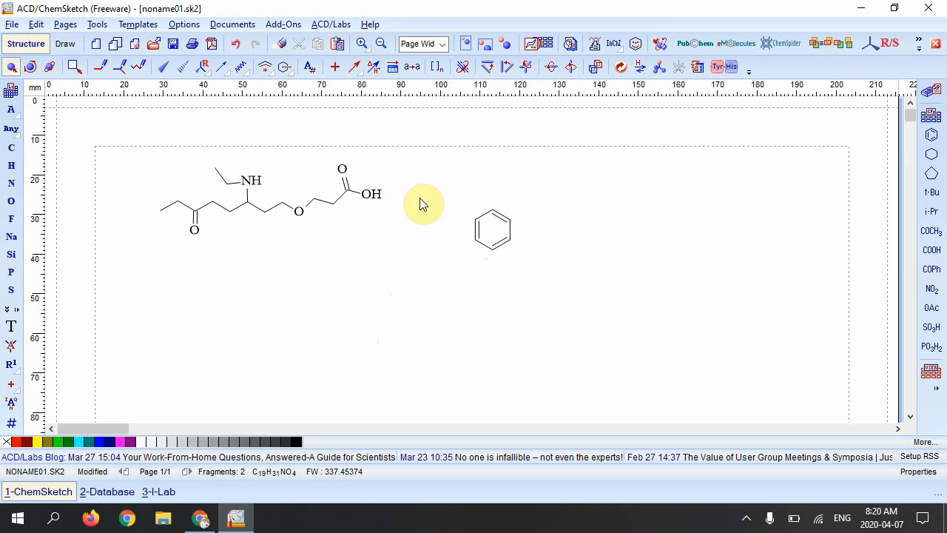
left_click(274, 74)
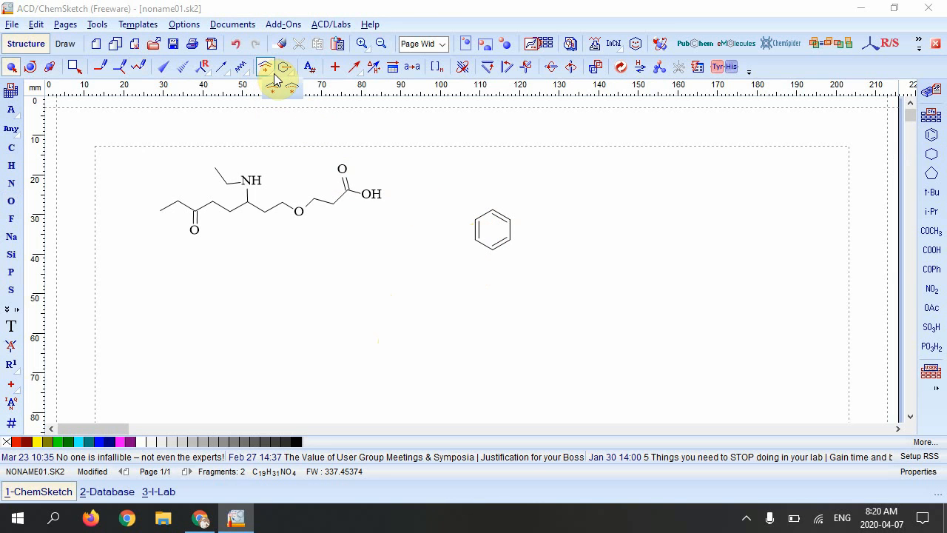
left_click(270, 76)
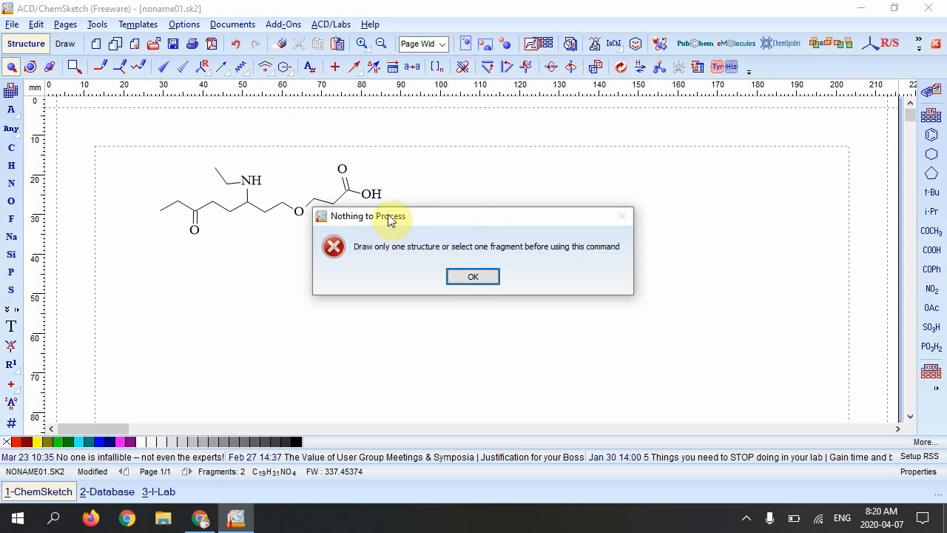
left_click(482, 278)
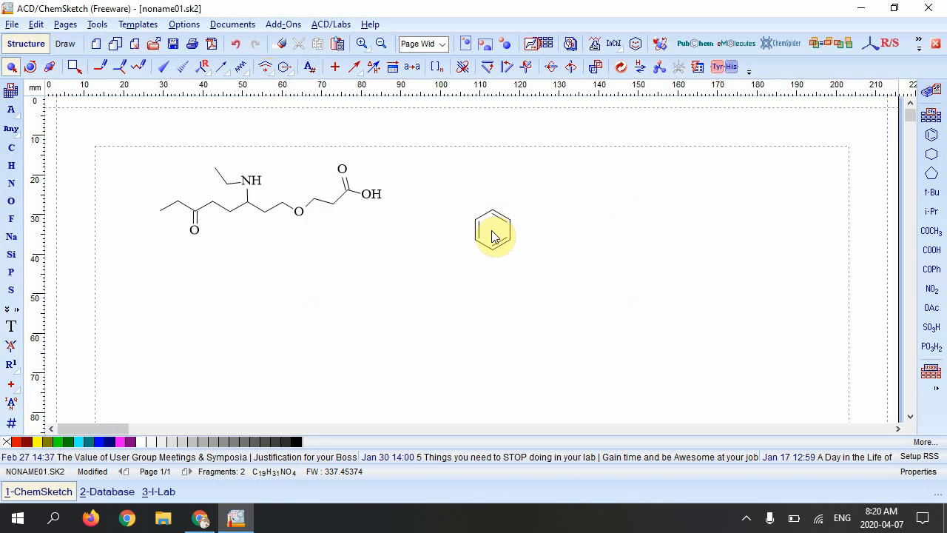
- Select only the benzene ring, replace its alternating double bonds with a delocalized inner circle, and deselect it
left_click_drag(451, 188, 569, 307)
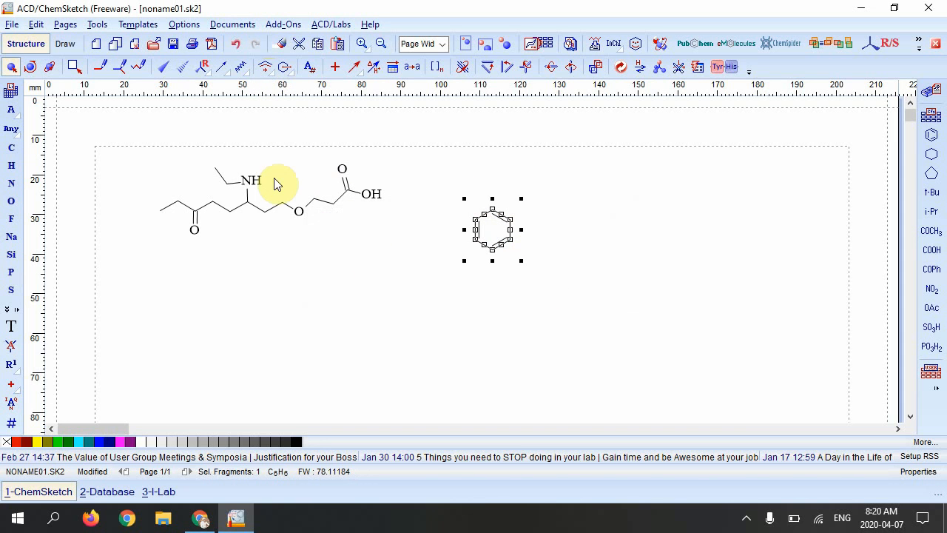
left_click(265, 68)
right_click(482, 316)
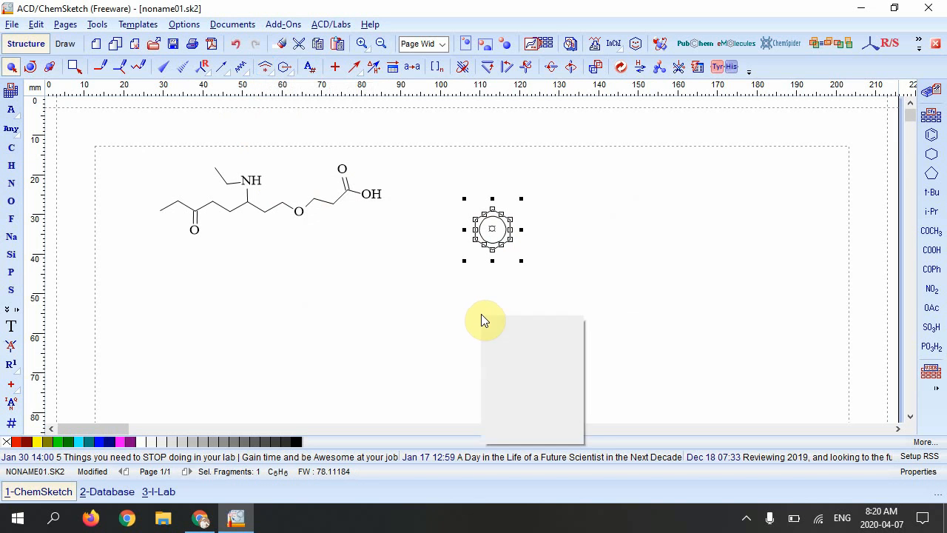
left_click(434, 326)
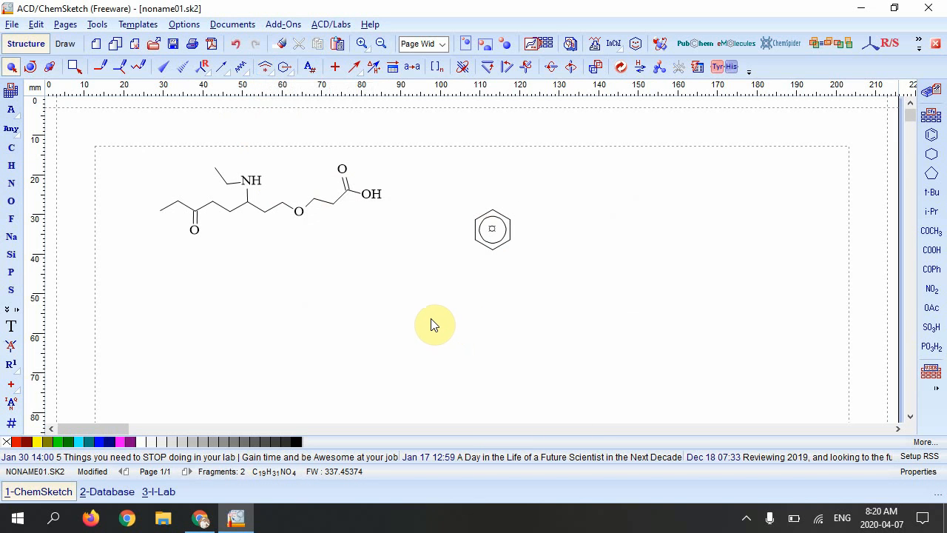
left_click(491, 235)
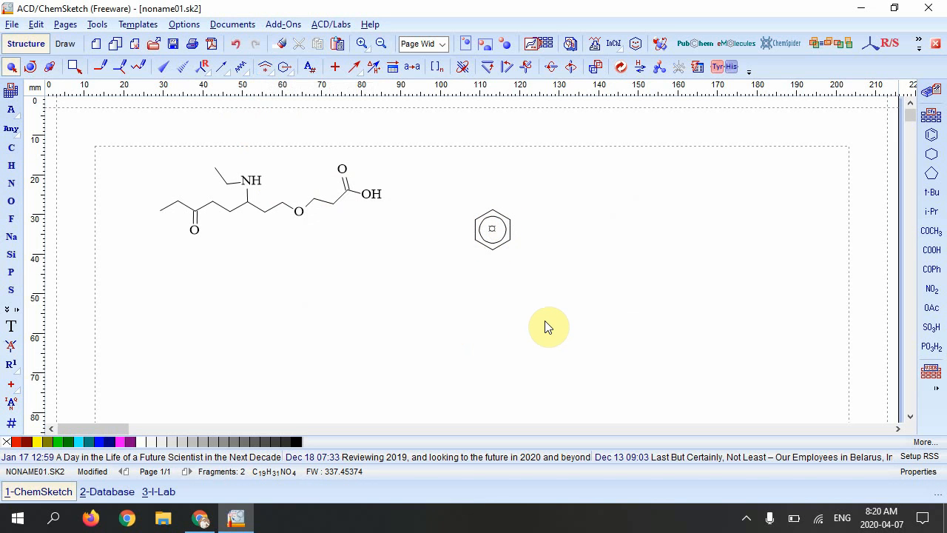
- Enter Draw mode, copy the benzene ring, switch to Word and paste the ring into the blank document
left_click(65, 44)
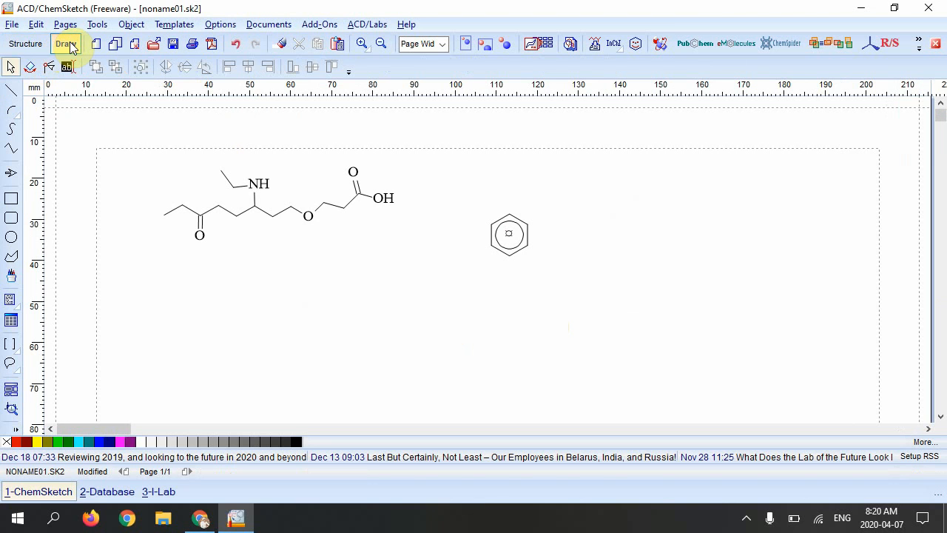
left_click(260, 213)
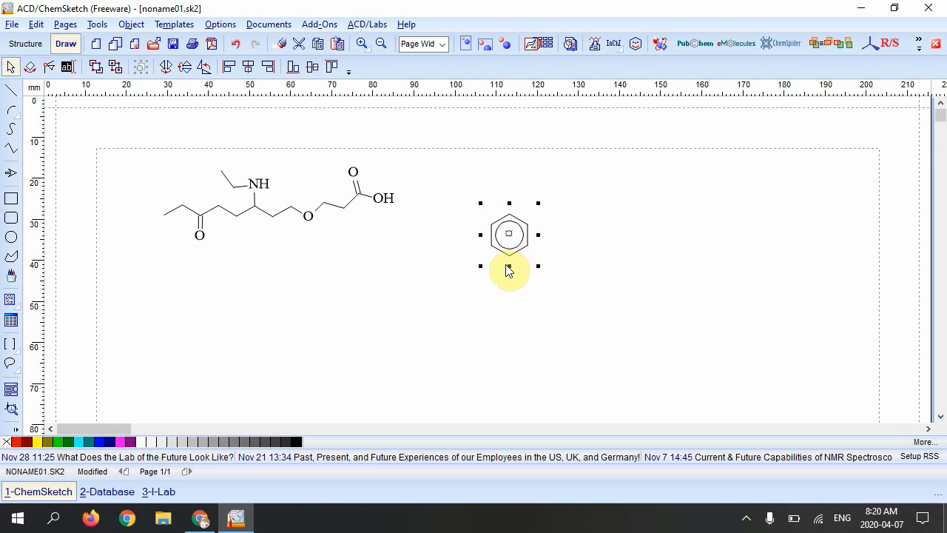
left_click(17, 517)
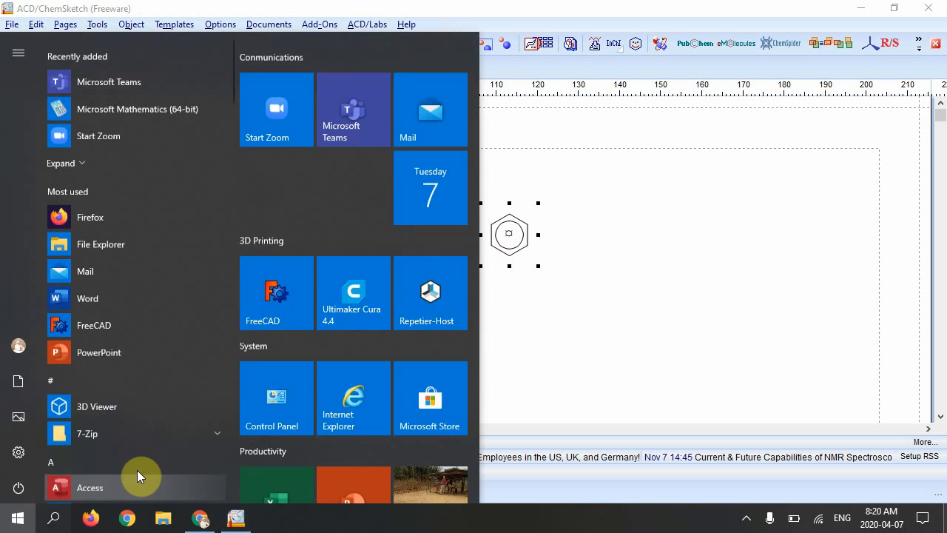
scroll(377, 370, "down", 3)
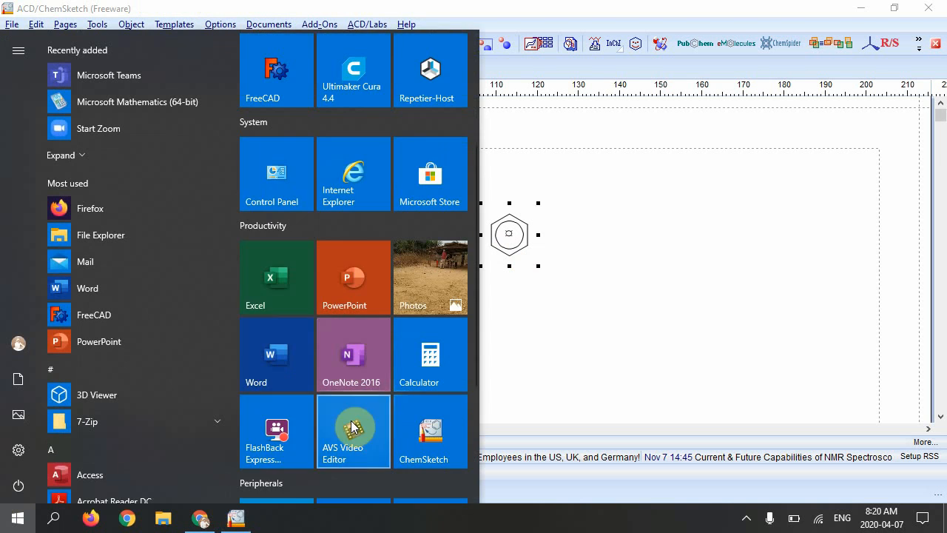
left_click(290, 384)
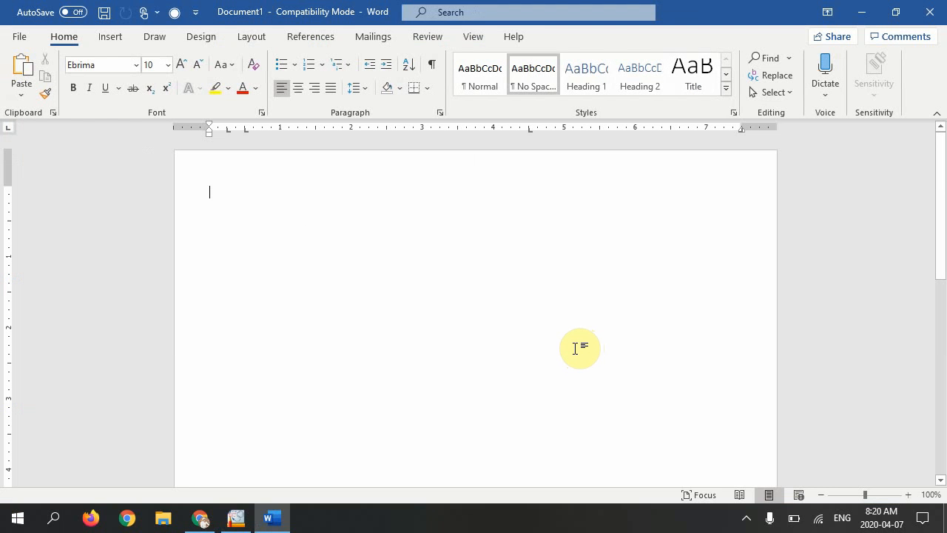
key("ctrl+v")
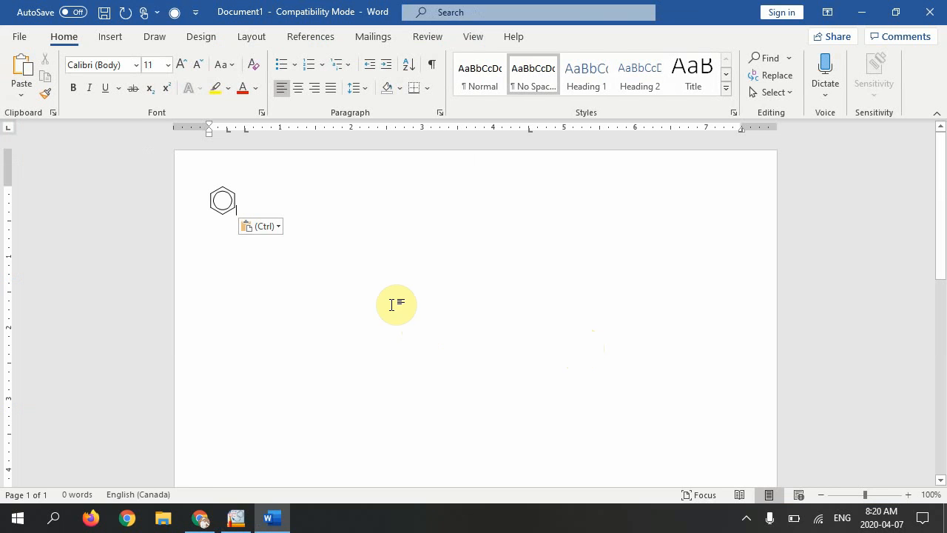
- Convert the pasted benzene ring to a picture and enlarge it to several times its size
double_click(230, 205)
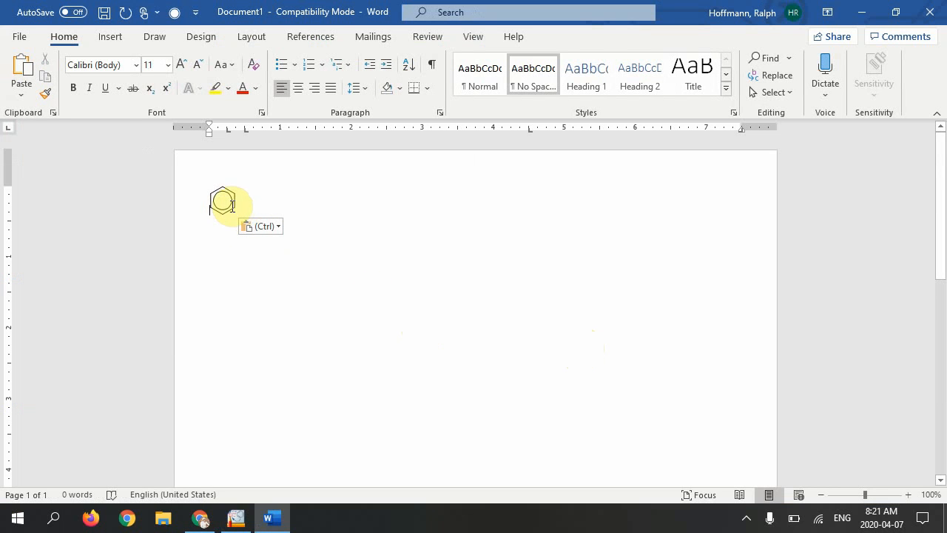
left_click(279, 227)
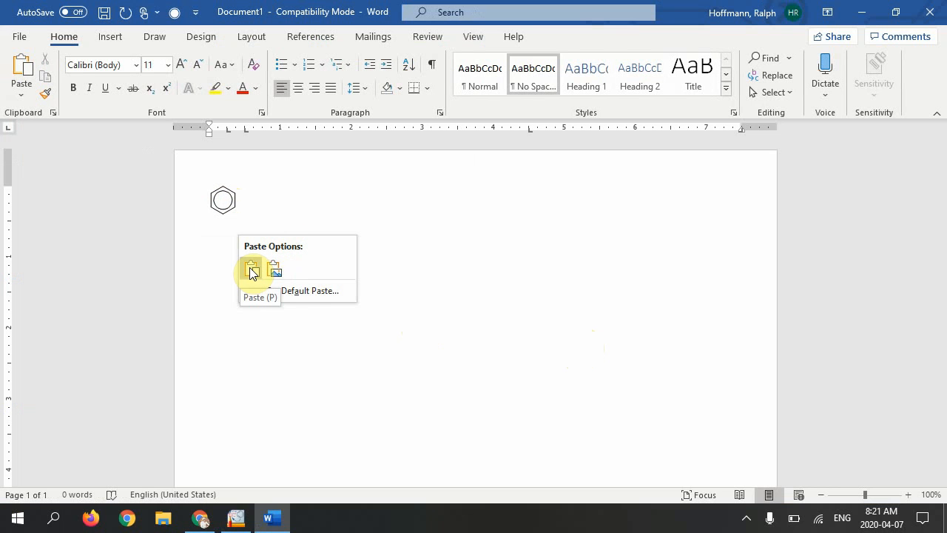
left_click(274, 270)
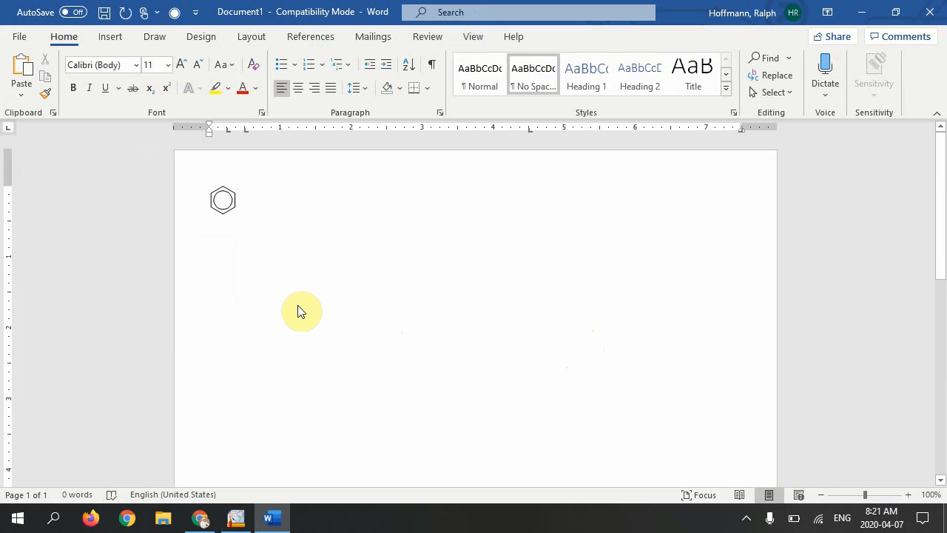
left_click(235, 210)
left_click_drag(237, 216, 264, 264)
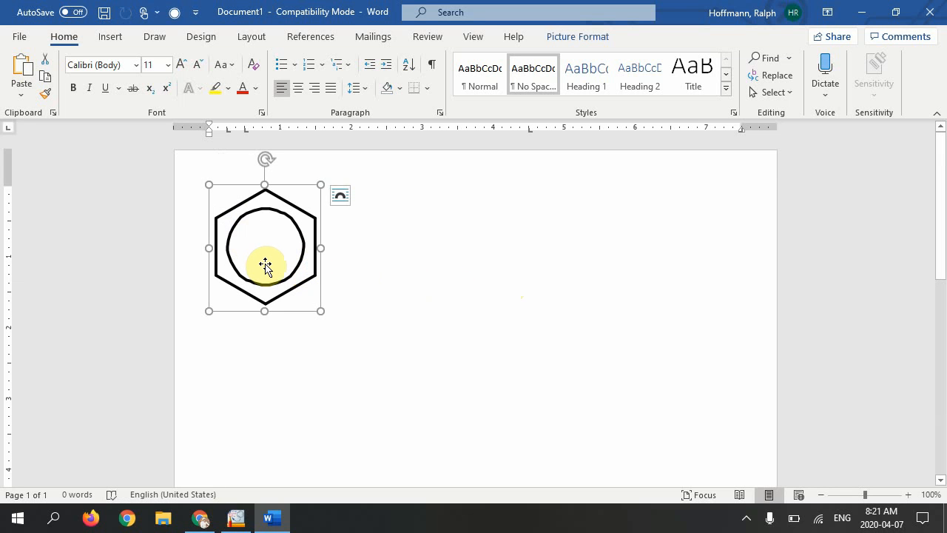
- Set the benzene picture's text wrapping to Behind Text
right_click(274, 299)
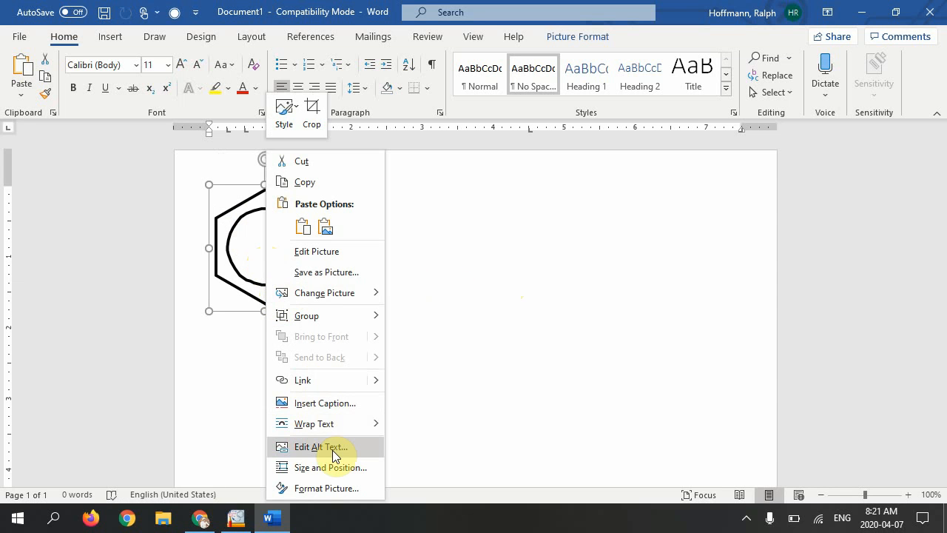
mouse_move(361, 427)
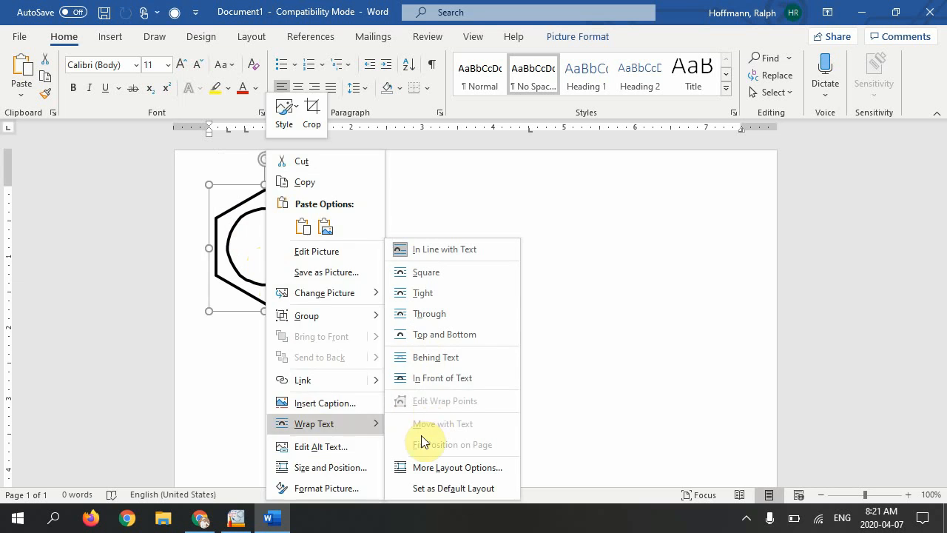
left_click(441, 378)
left_click(435, 359)
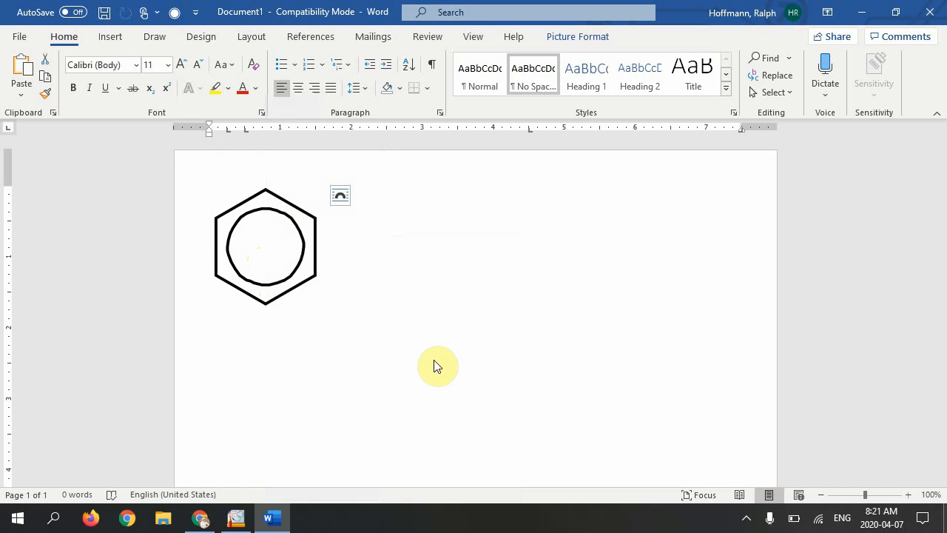
- Move the benzene picture to the upper middle of the page and shrink it to slightly over half size
left_click_drag(245, 293, 426, 321)
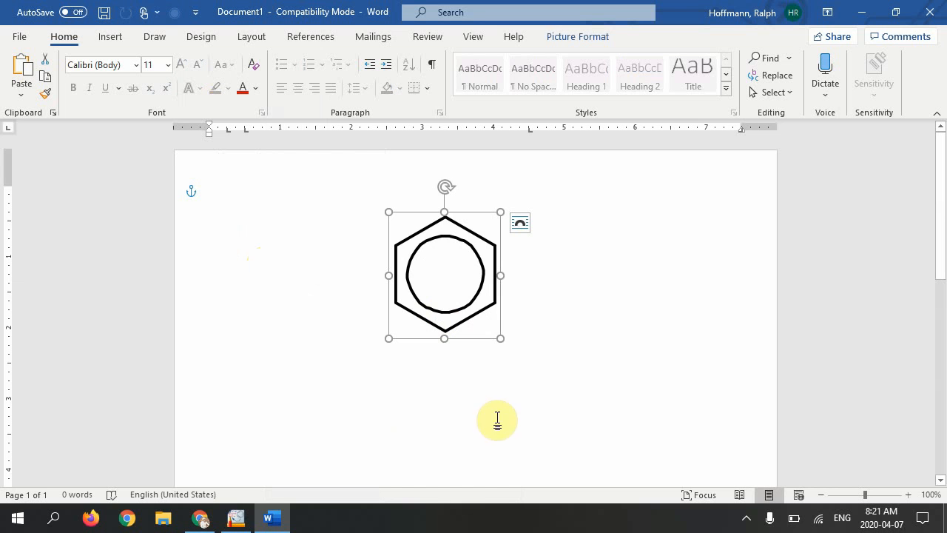
left_click_drag(500, 338, 451, 260)
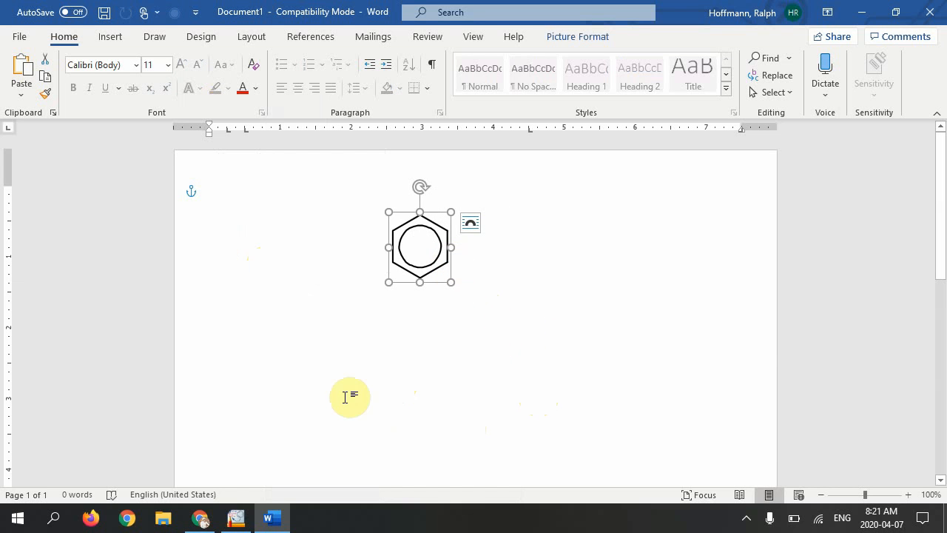
- Switch to ChemSketch, copy the chain structure, and paste it into the Word document
left_click(248, 520)
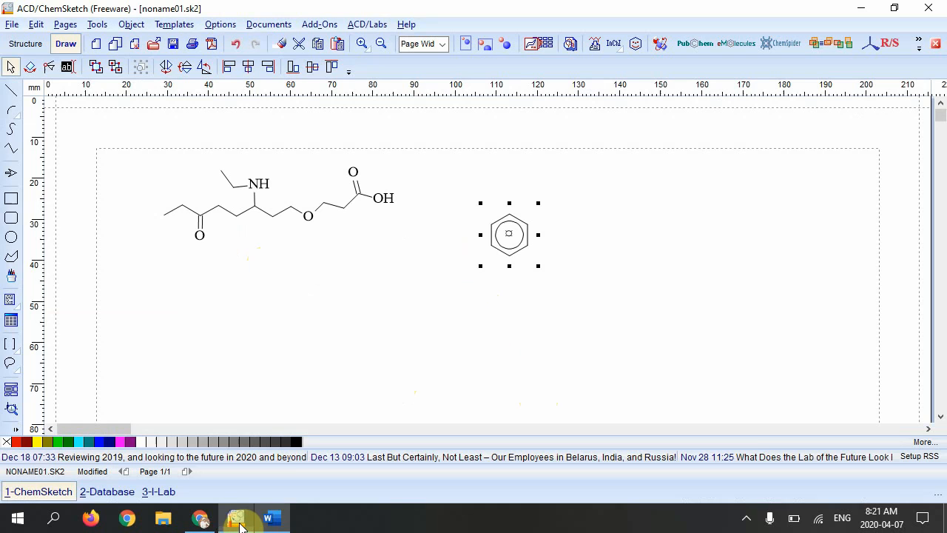
left_click(270, 218)
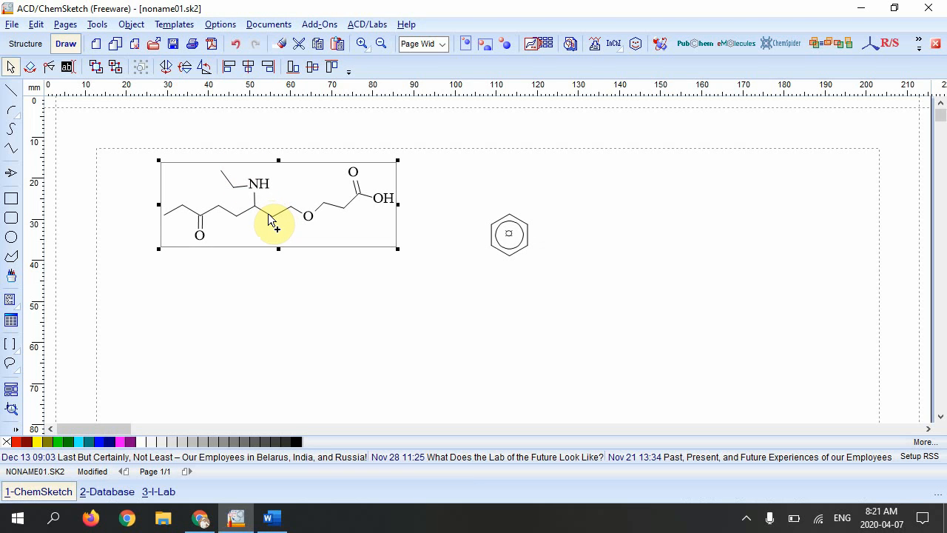
left_click(271, 518)
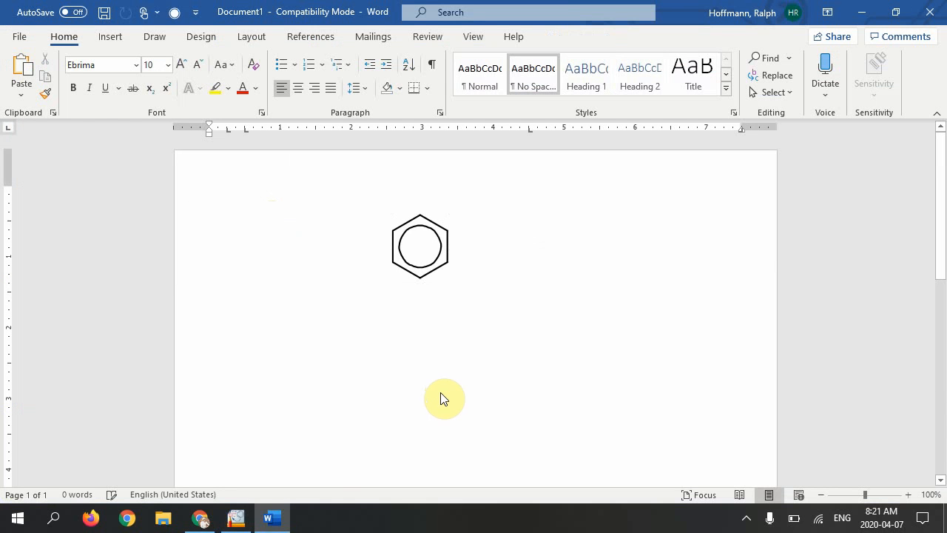
key("ctrl+v")
- Enlarge the embedded chain structure and try to move it down the page
left_click(302, 216)
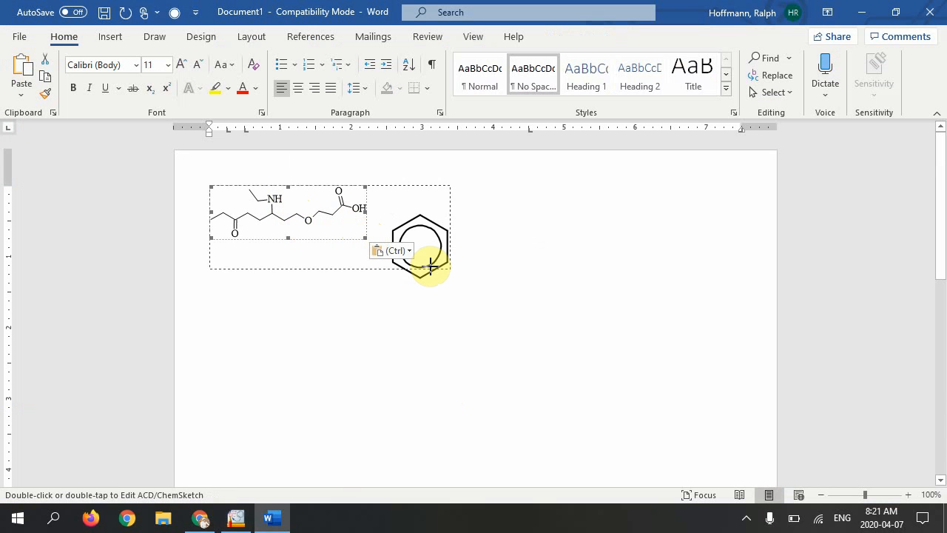
left_click_drag(431, 267, 431, 268)
mouse_move(347, 258)
left_mouse_down()
mouse_move(351, 280)
mouse_move(351, 271)
left_mouse_up()
left_click(339, 233)
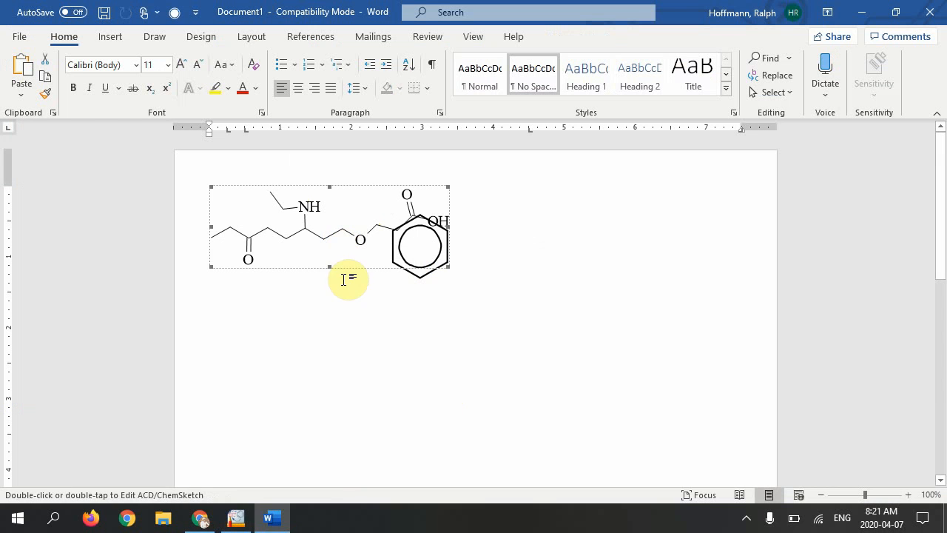
mouse_move(345, 274)
left_mouse_down()
mouse_move(349, 281)
mouse_move(338, 281)
left_mouse_up()
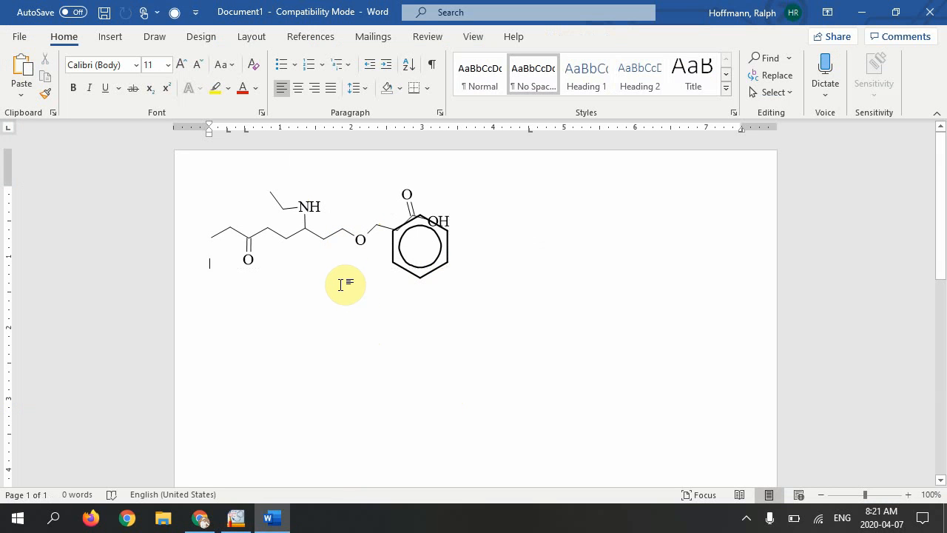
- Replace the embedded chain structure with a copy pasted as a picture
left_click(318, 233)
right_click(318, 235)
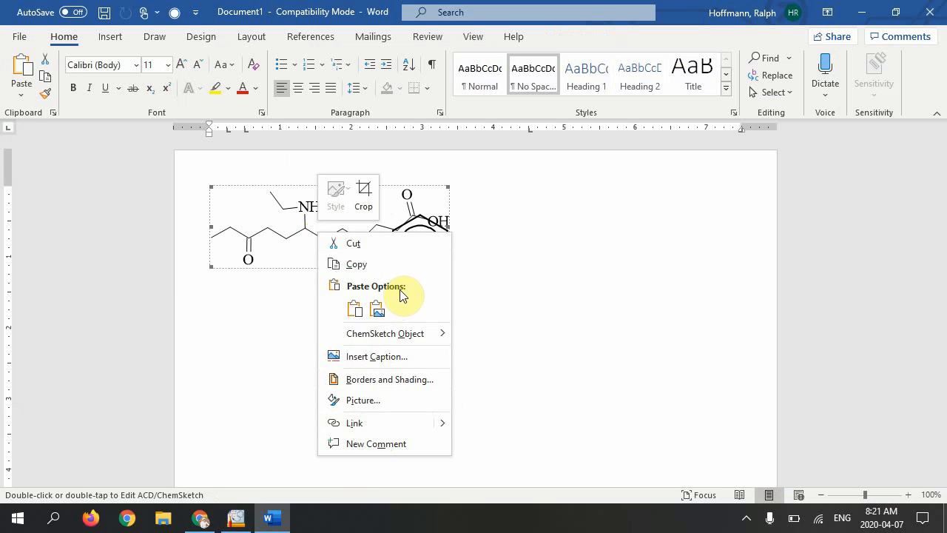
left_click(377, 309)
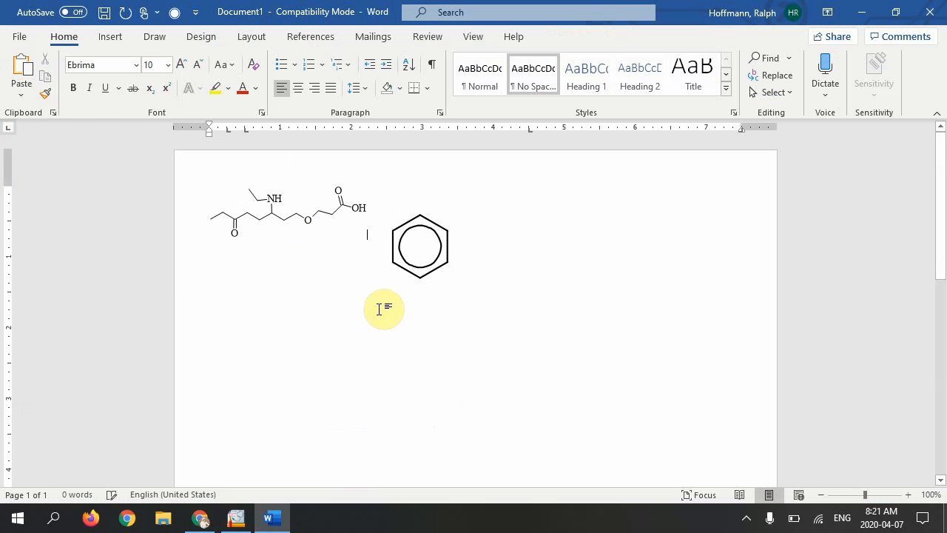
- Set the chain structure picture's text wrapping to Behind Text
left_click(283, 218)
left_click_drag(321, 227, 301, 207)
right_click(301, 207)
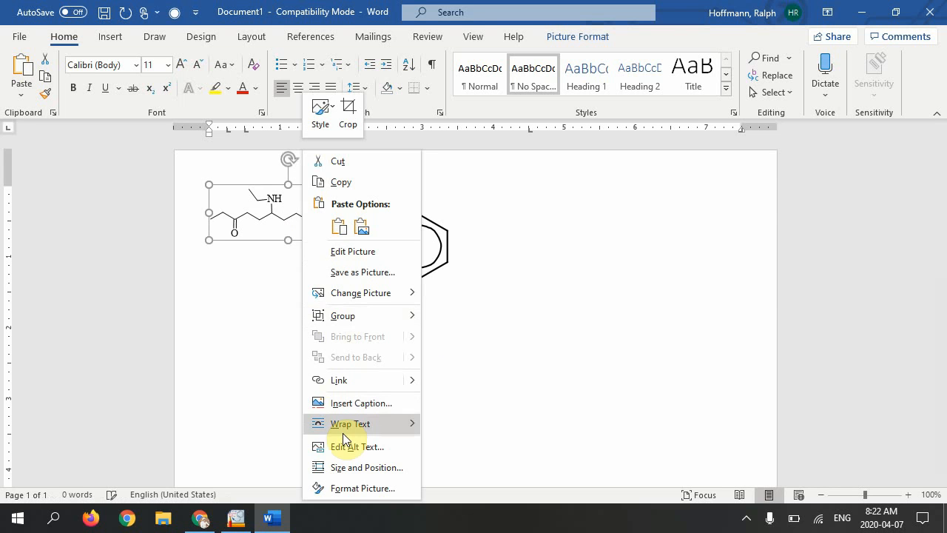
mouse_move(347, 425)
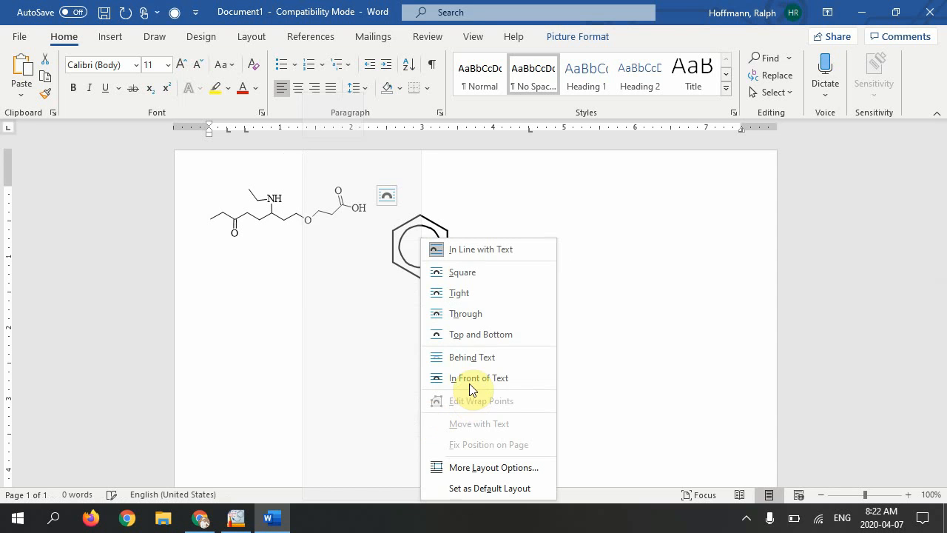
left_click(476, 355)
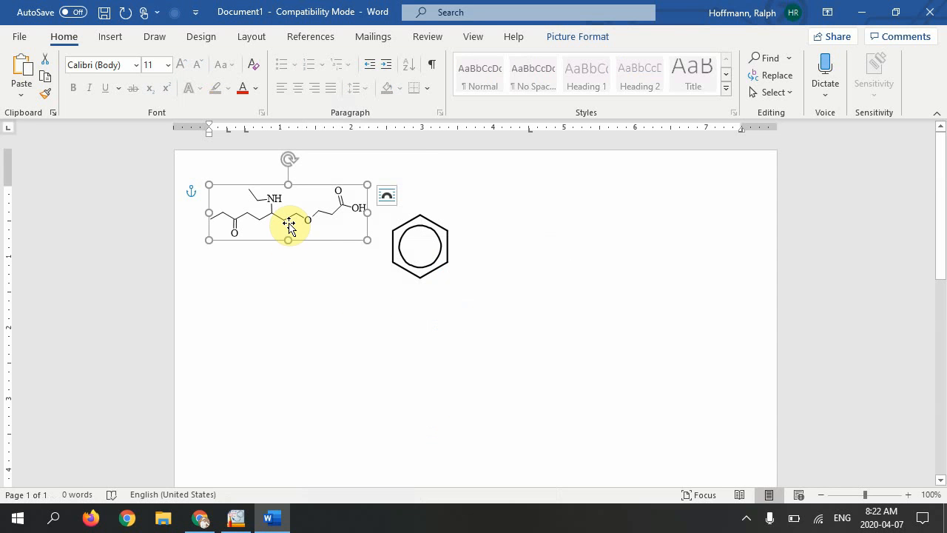
- Move the chain structure picture to the right of the benzene ring, enlarge it slightly, and deselect it
left_click_drag(288, 226, 563, 254)
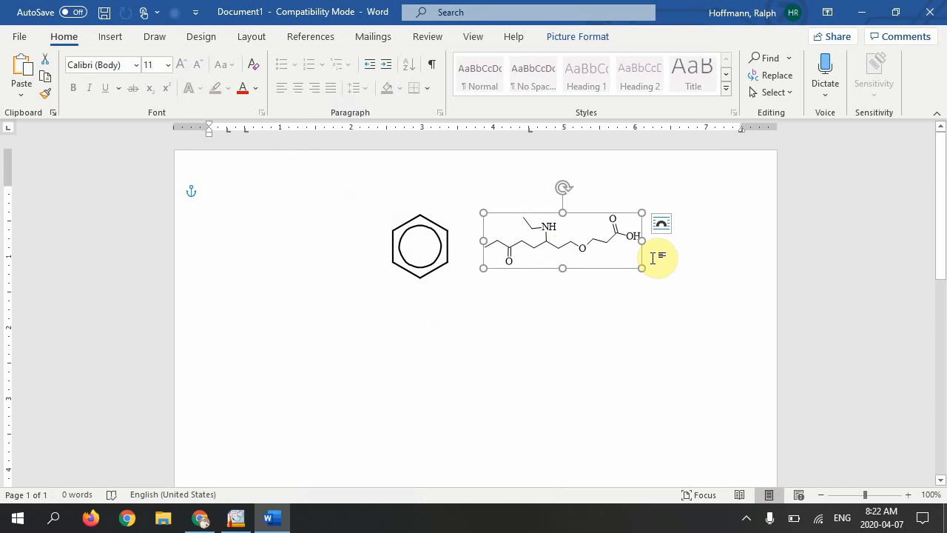
left_click_drag(642, 267, 705, 290)
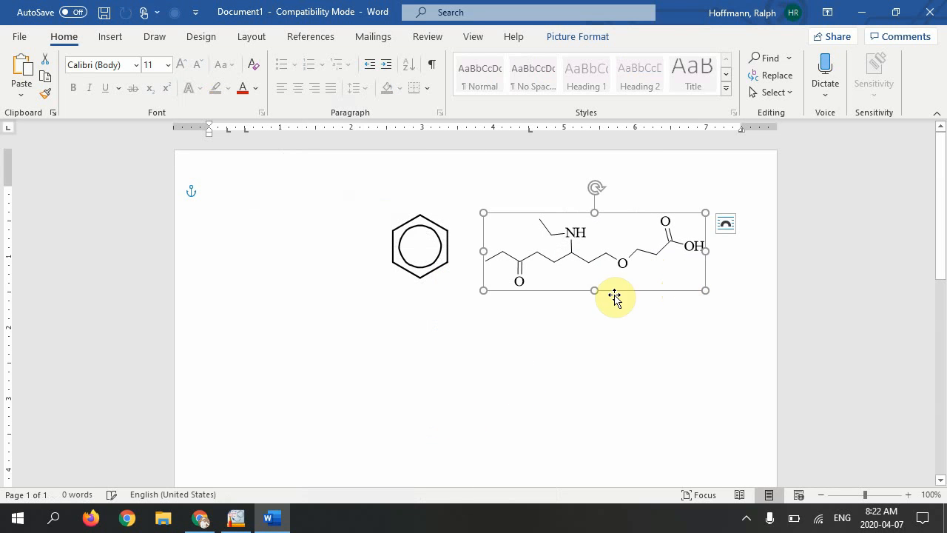
left_click(545, 318)
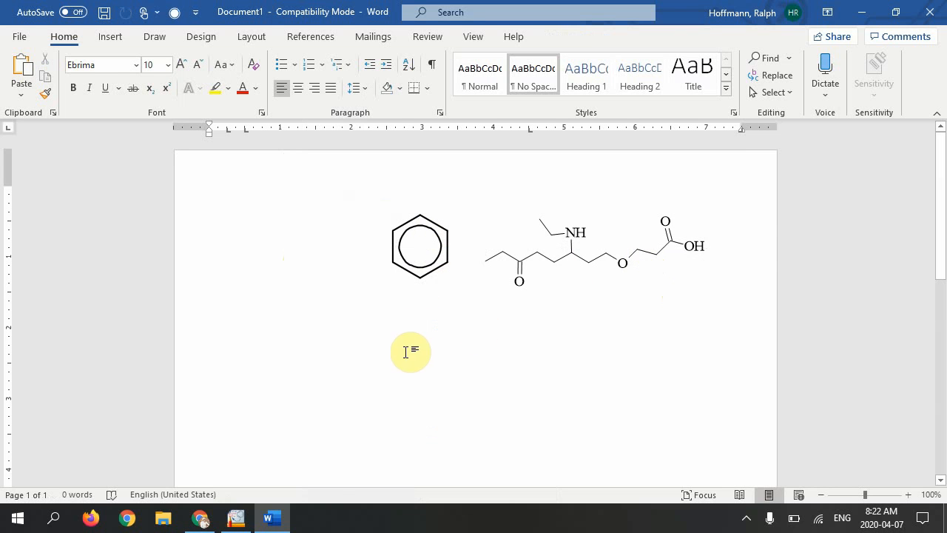
- Switch back to the ChemSketch drawing
mouse_move(239, 523)
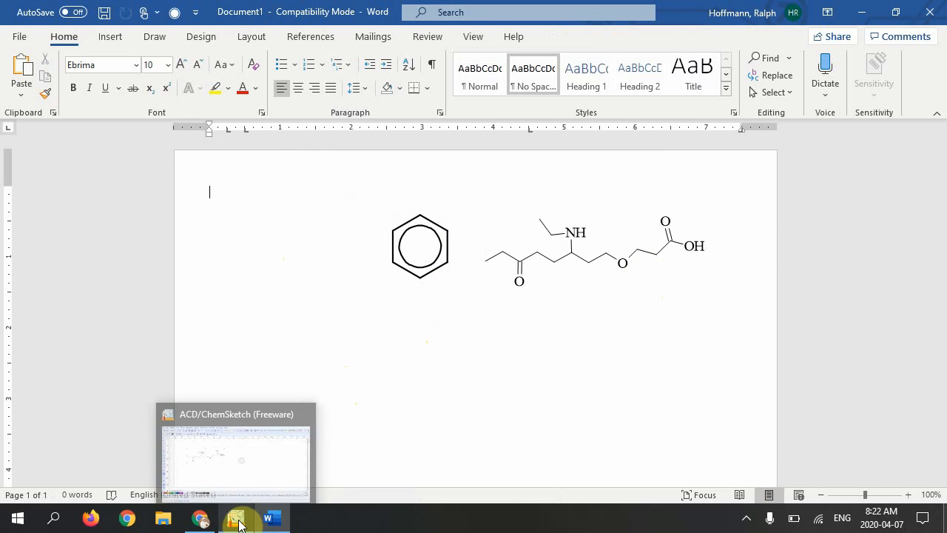
left_click(236, 521)
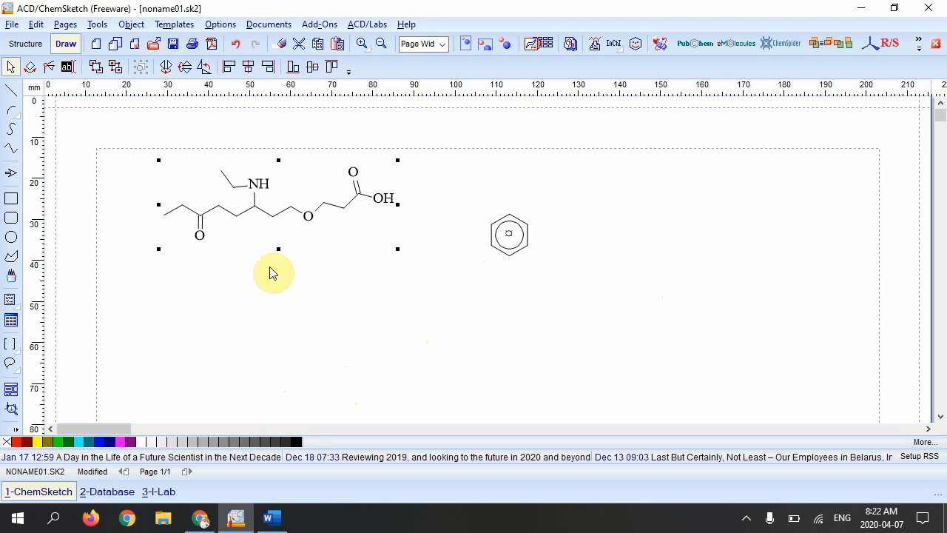